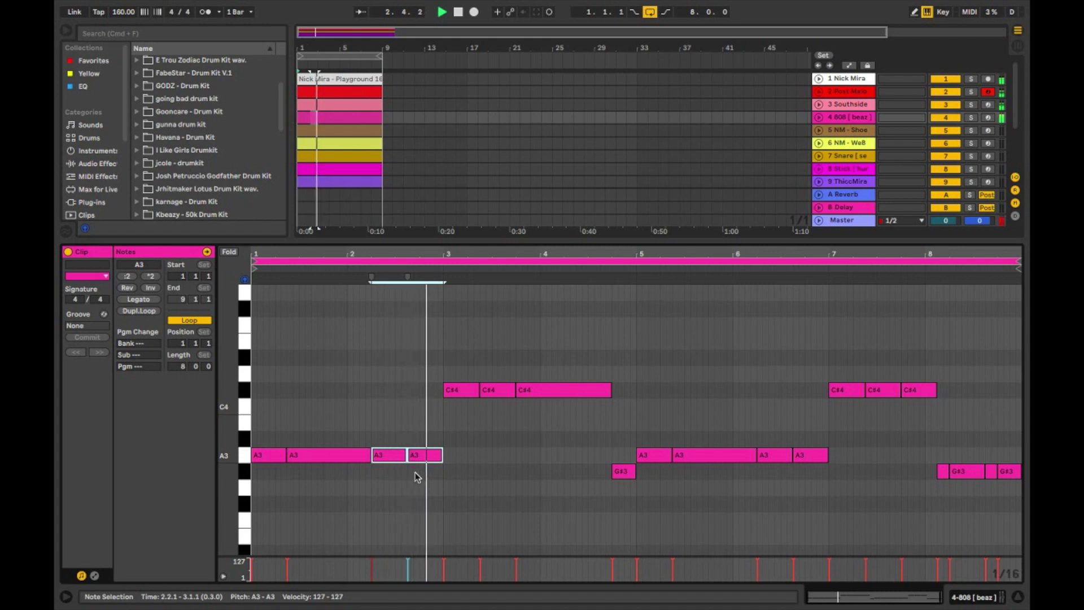
# Try the first two A3 notes of the 808 clip an octave lower, restore their pitch and play the pattern
pyautogui.click(324, 409)
pyautogui.press('space')
pyautogui.moveTo(324, 409); pyautogui.dragTo(253, 501)
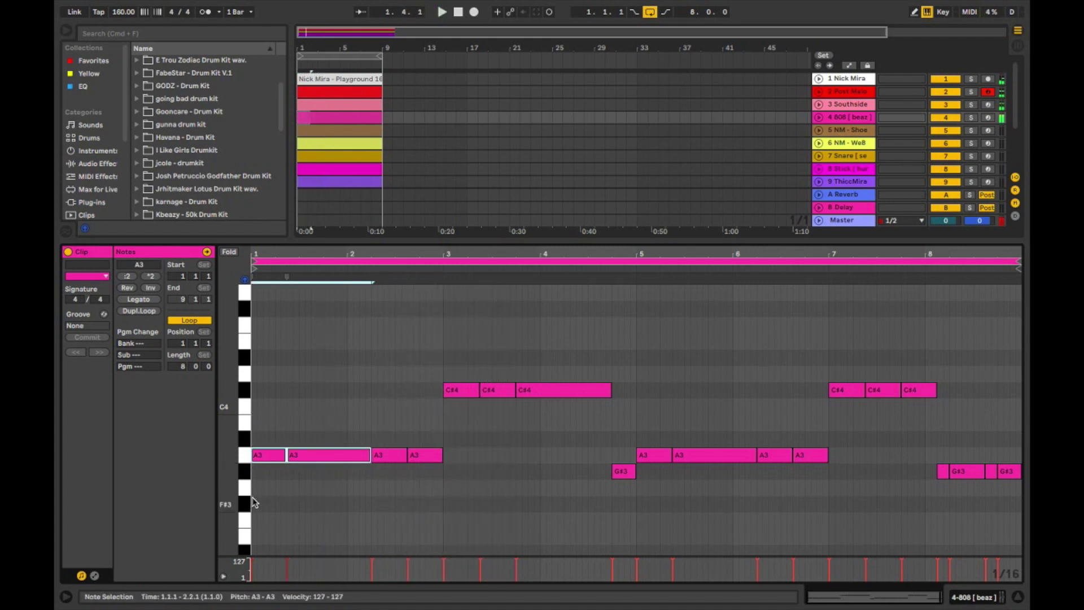
pyautogui.hotkey('shift', 'Down')
pyautogui.hotkey('shift', 'Up')
pyautogui.press('space')
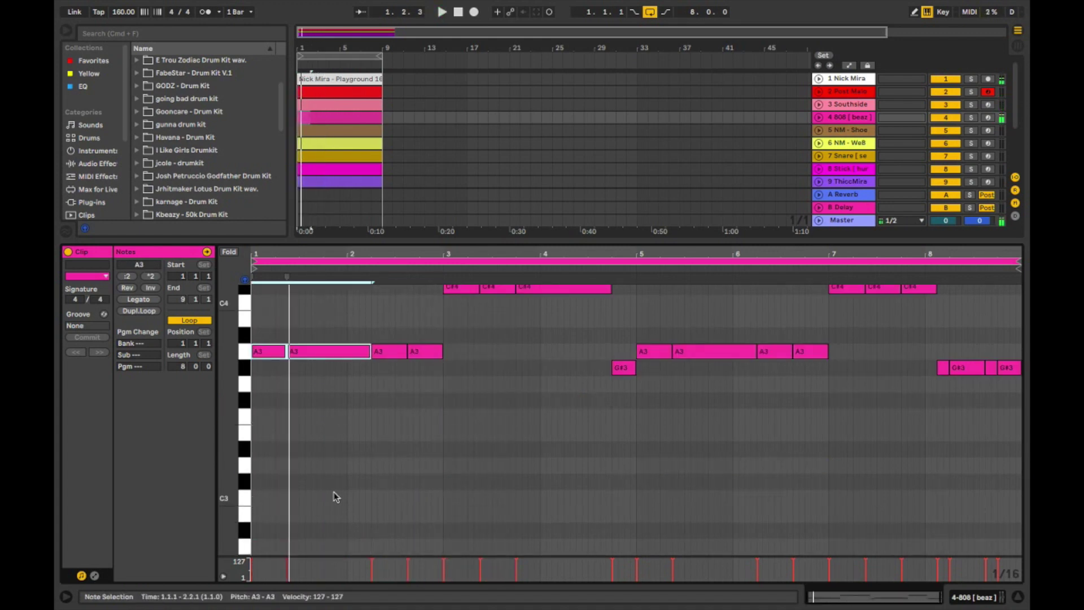
pyautogui.scroll(3, 395, 497)
pyautogui.scroll(2, 441, 507)
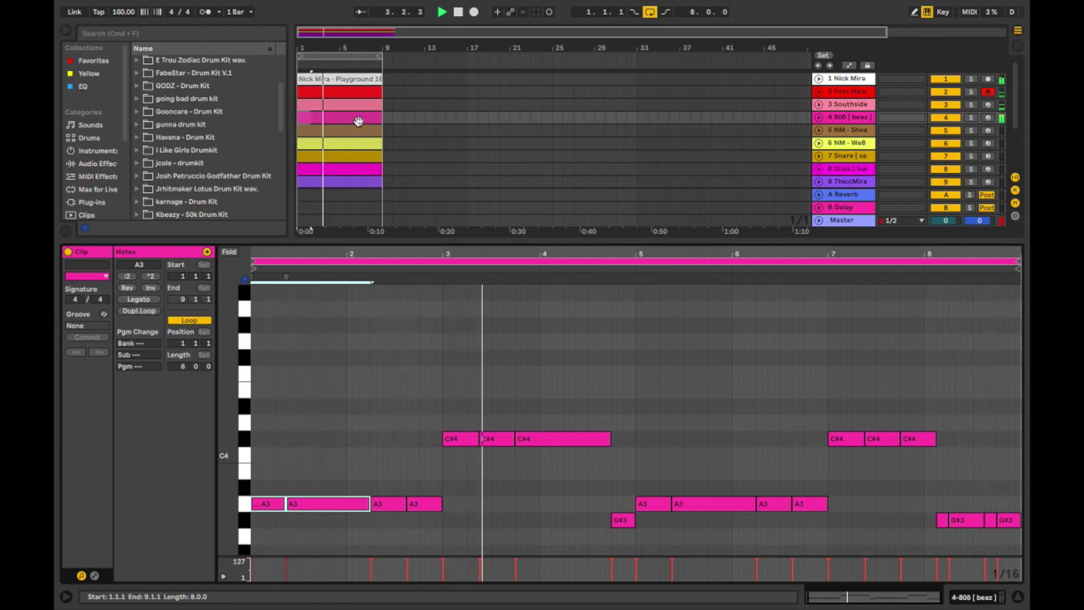
# Open the hi-hat clip on track 5 and duplicate bar 1's three-note C3 roll to position 2.2.1
pyautogui.click(337, 131)
pyautogui.click(341, 423)
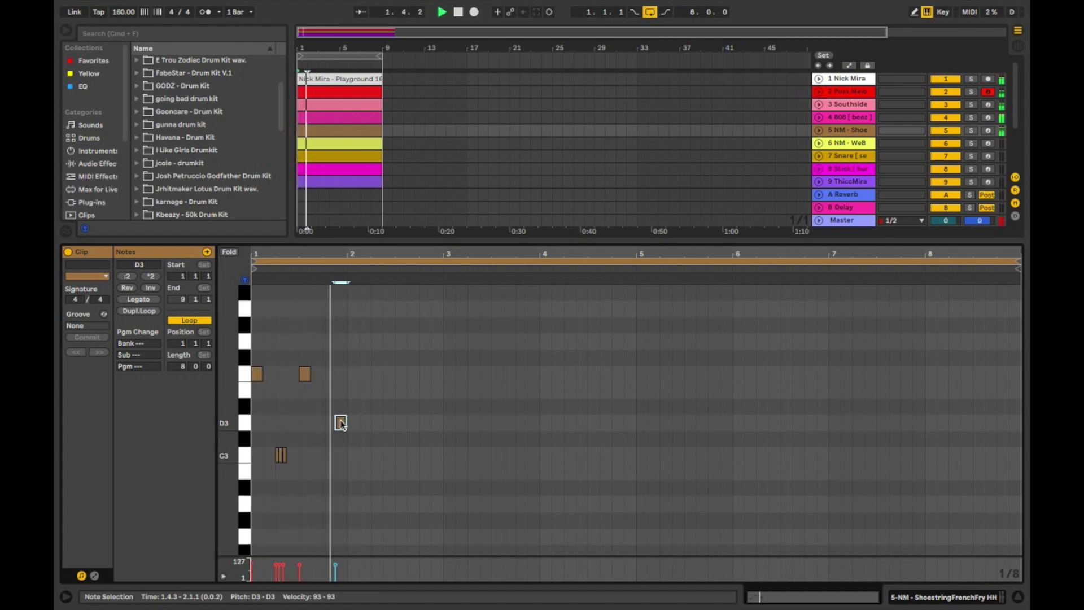
pyautogui.press('space')
pyautogui.moveTo(327, 449); pyautogui.dragTo(267, 455)
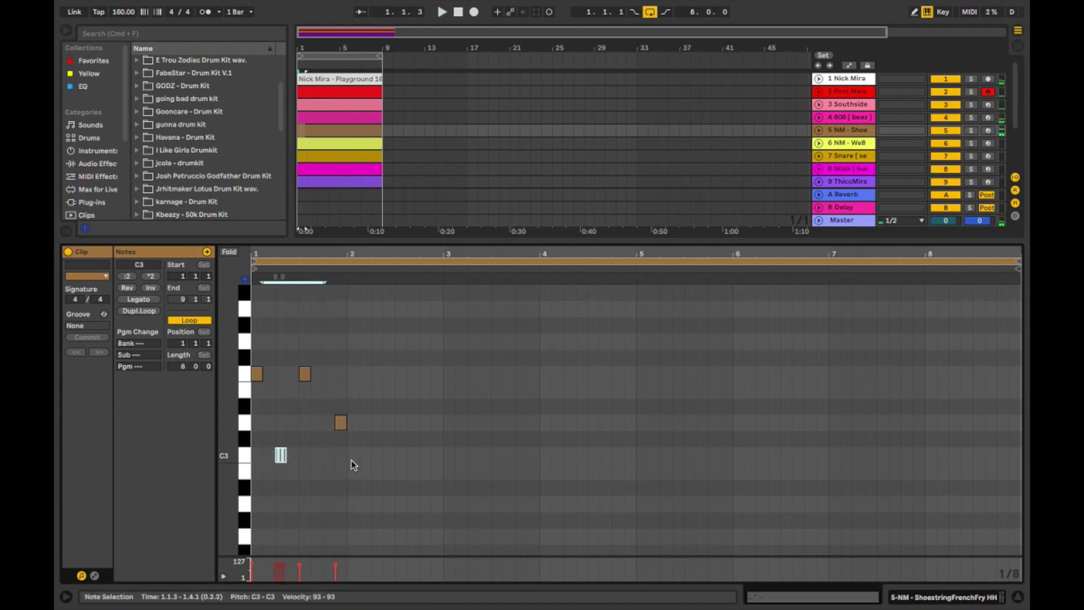
pyautogui.press('super+d')
pyautogui.press('Right')
pyautogui.press('Right')
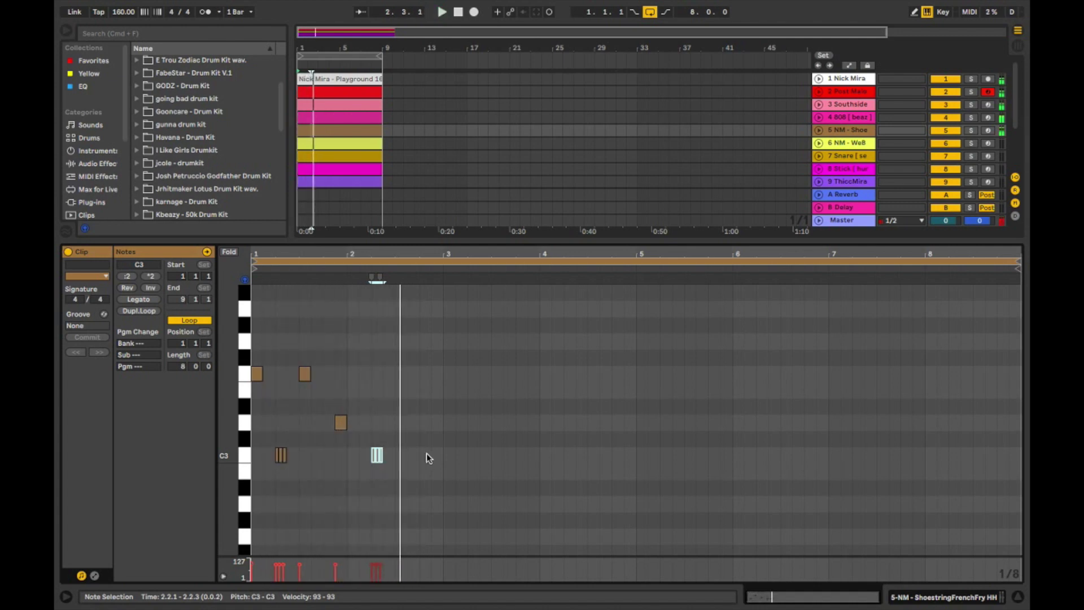
# Draw three sixteenth-note F3 hats starting at 2.3.1 and an eighth-note hat at 2.4.1 tuned down to F2
pyautogui.press('b')
pyautogui.press('space')
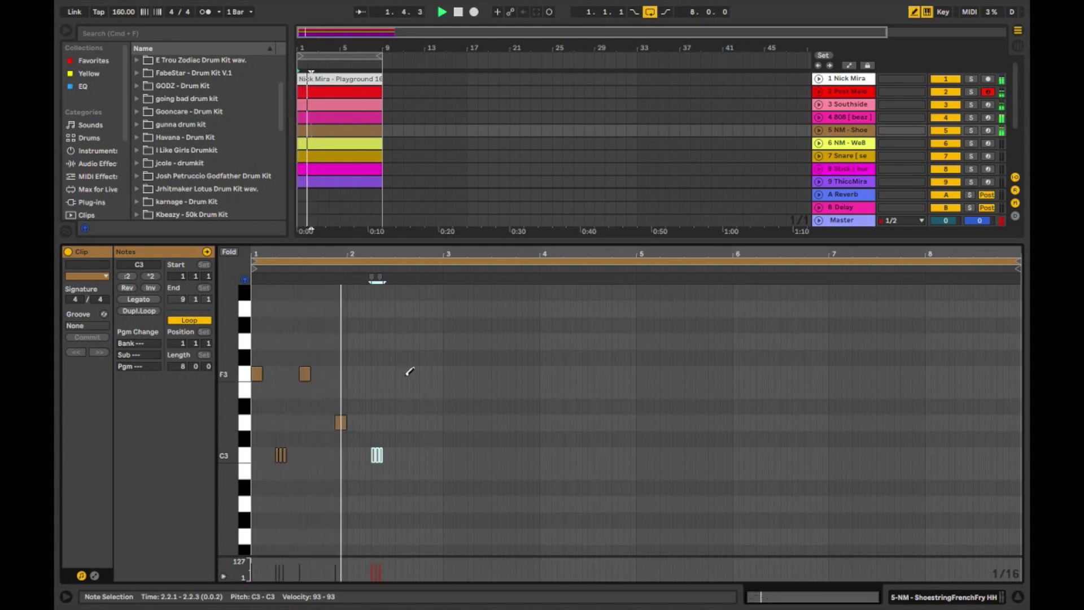
pyautogui.press('space')
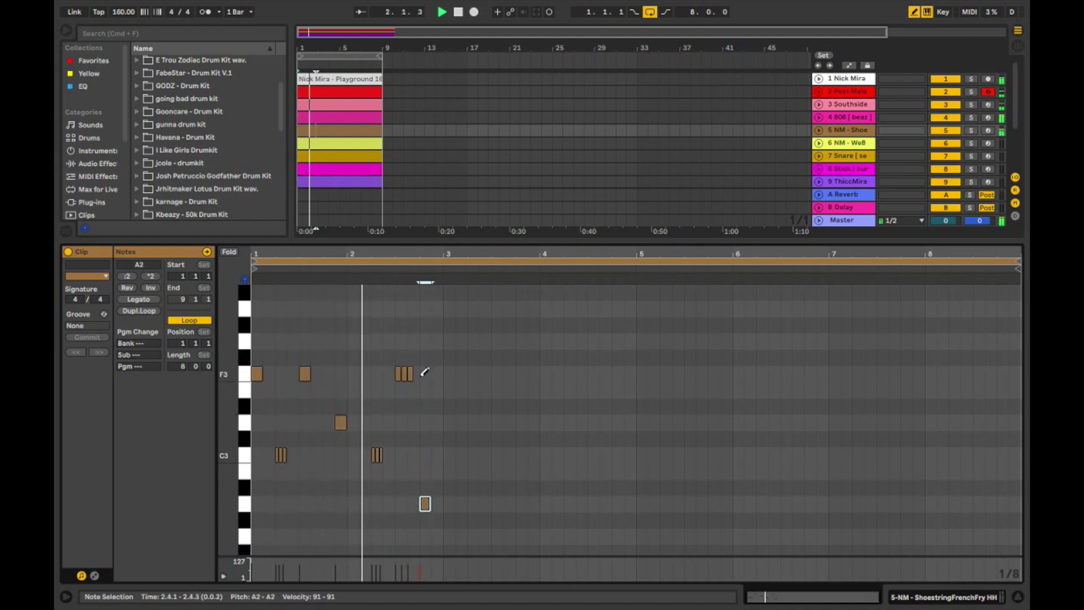
pyautogui.press('Down')
pyautogui.press('Down')
pyautogui.press('Down')
pyautogui.press('Down')
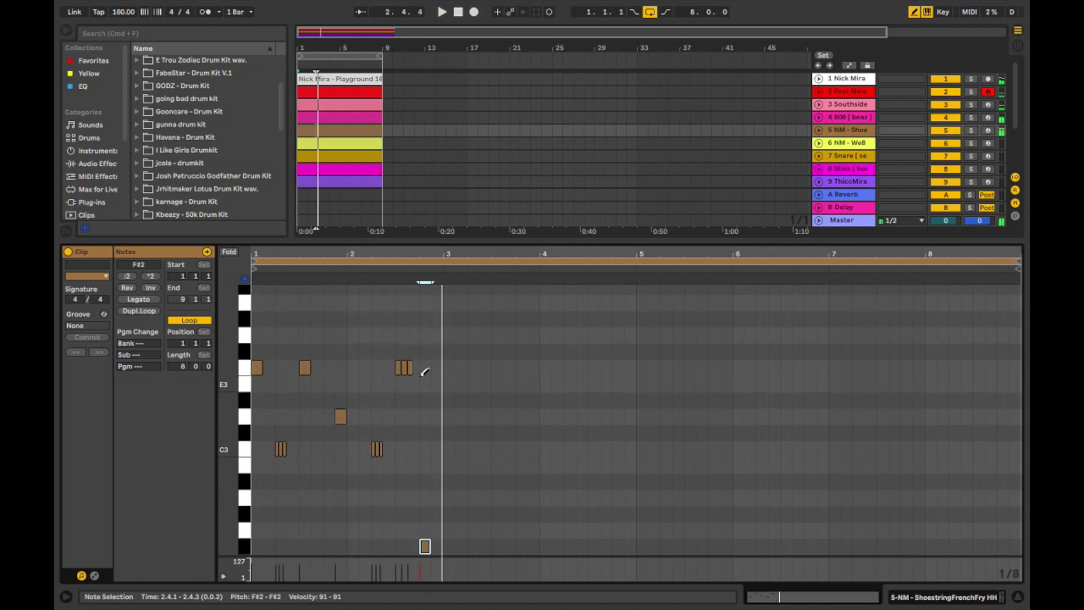
pyautogui.press('space')
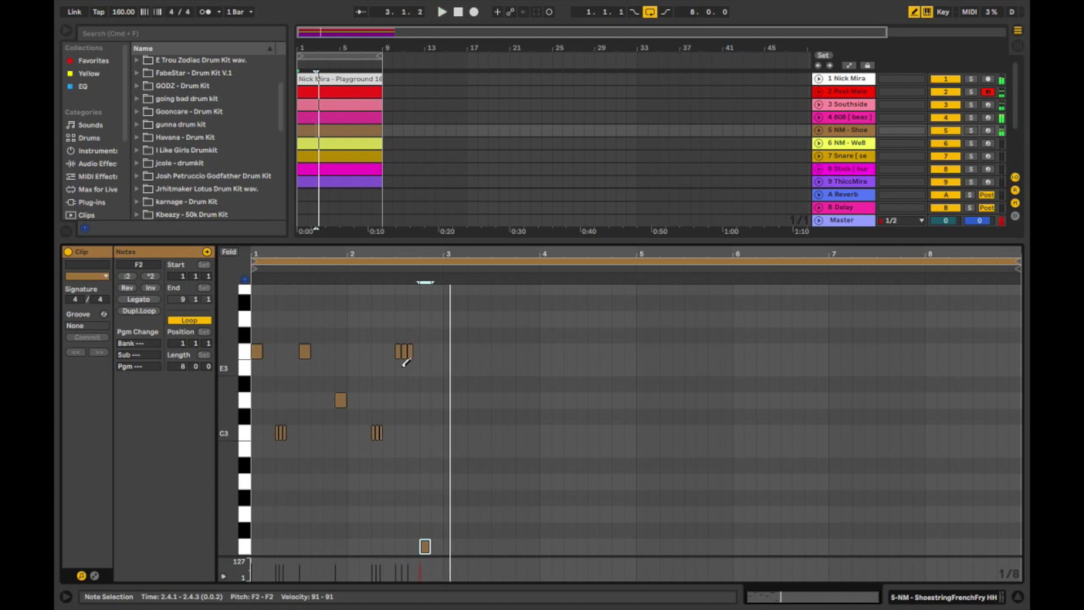
# Lower the D3 hi-hat note at 1.4.3 to F2 and play the pattern
pyautogui.press('b')
pyautogui.click(342, 400)
pyautogui.press('space')
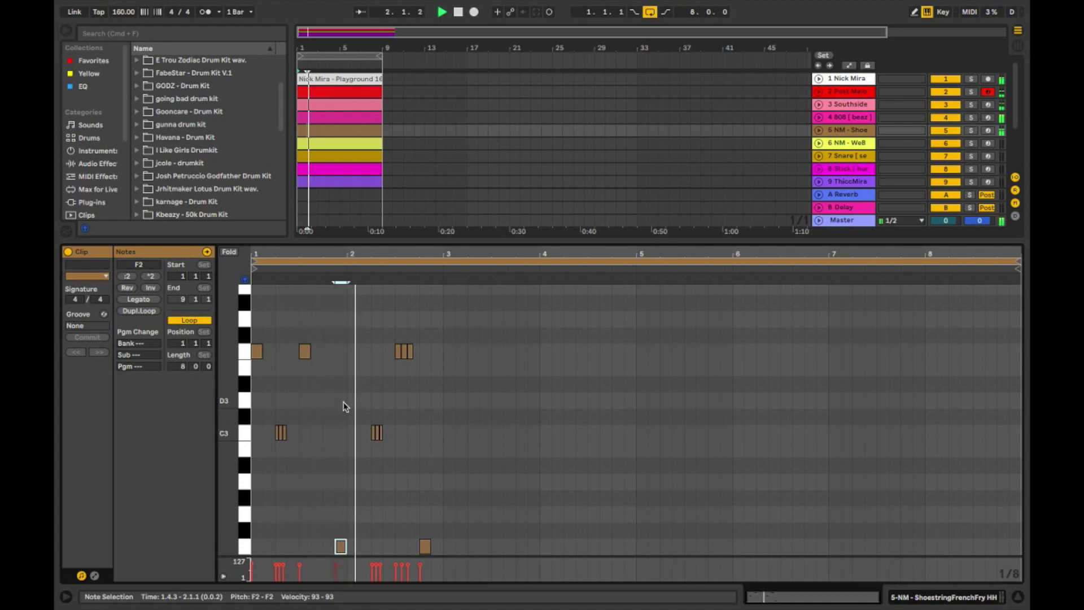
pyautogui.press('space')
pyautogui.press('space')
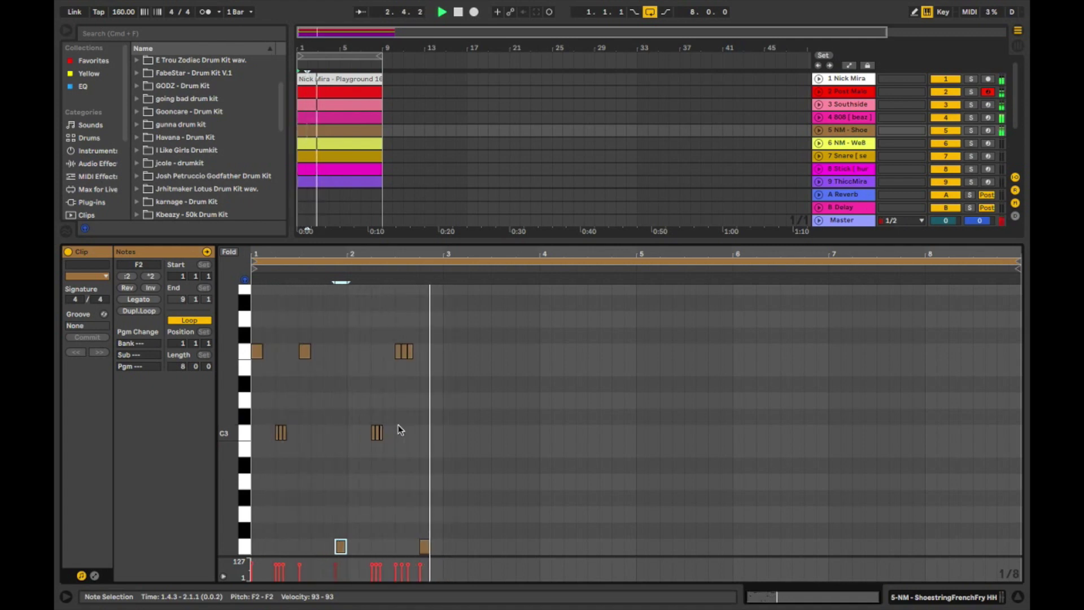
# Duplicate the C3 roll from the middle of bar 2 to position 2.4.3 and play the pattern
pyautogui.press('space')
pyautogui.moveTo(415, 431); pyautogui.dragTo(364, 433)
pyautogui.press('space')
pyautogui.scroll(-3, 454, 439)
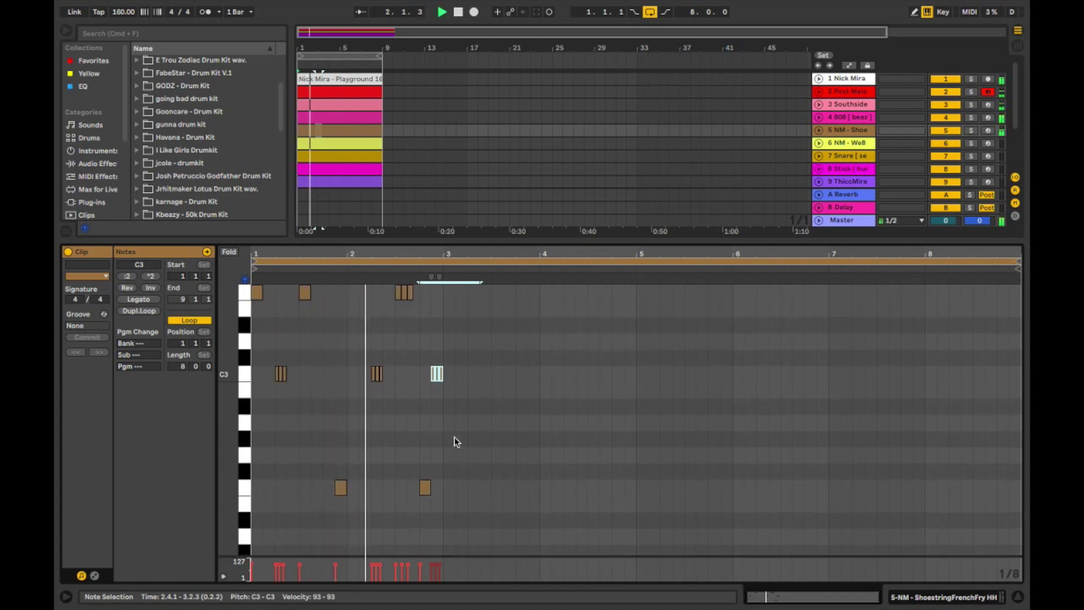
pyautogui.scroll(3, 455, 429)
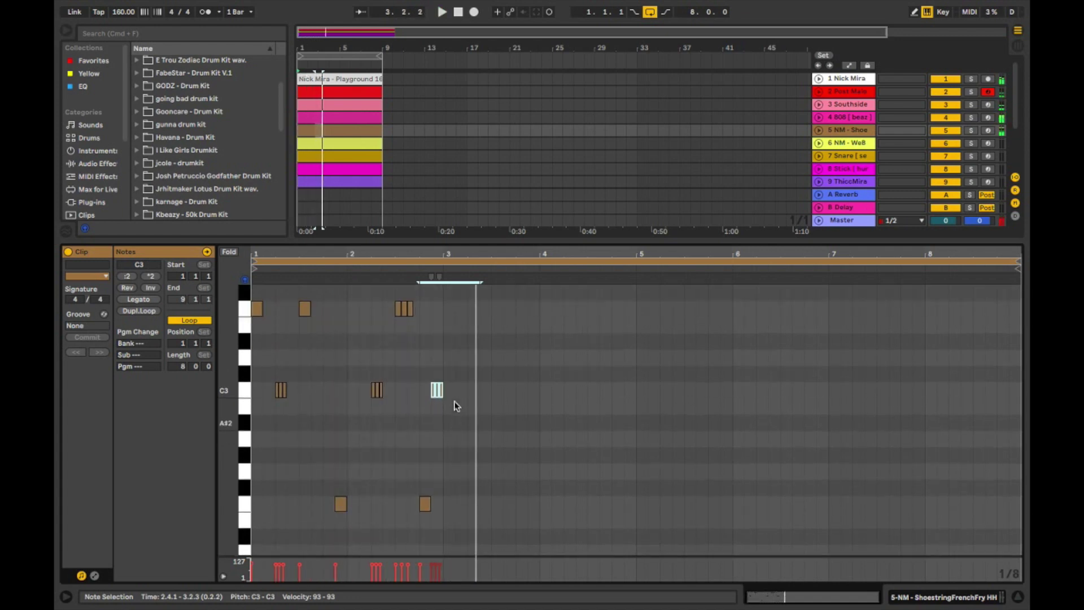
pyautogui.press('space')
pyautogui.press('space')
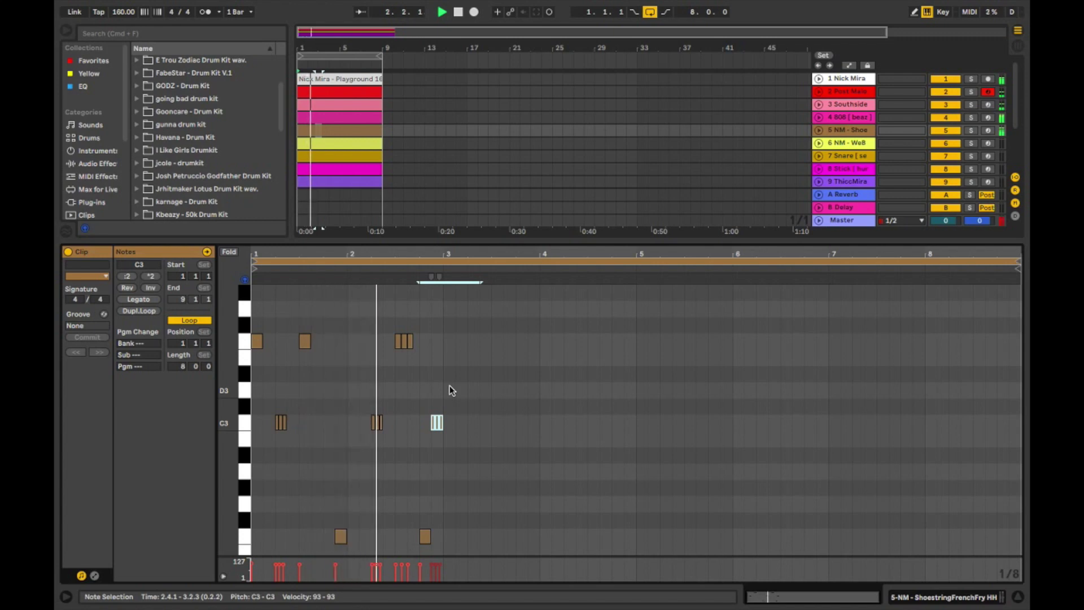
# Draw F3 eighth-note hats at 3.1.1, 3.1.3 and 3.2.1, and remove the one at 3.3.1
pyautogui.press('space')
pyautogui.press('b')
pyautogui.click(453, 341)
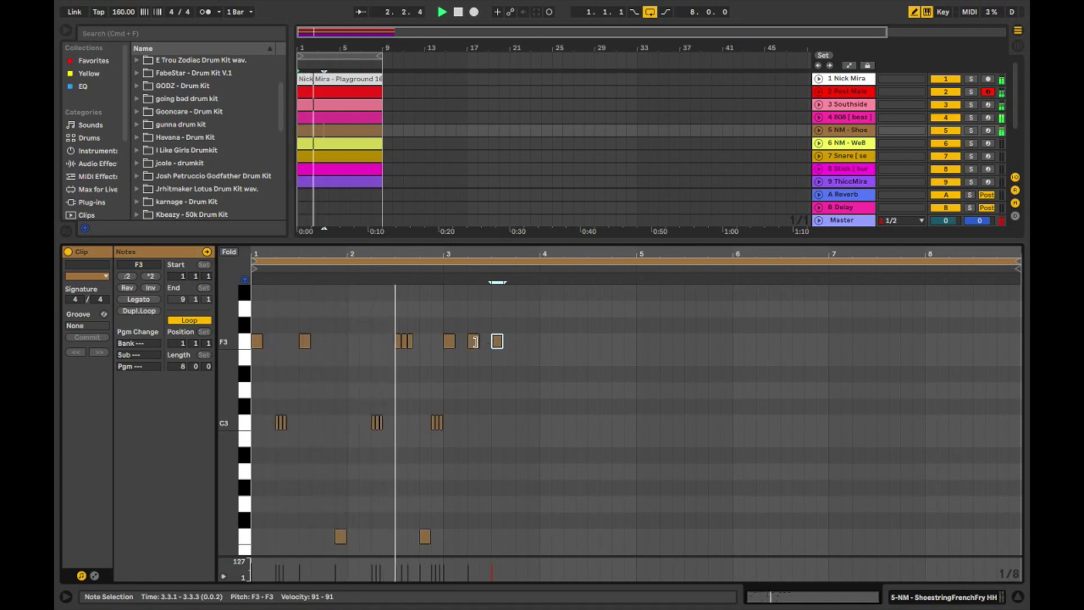
pyautogui.click(462, 340)
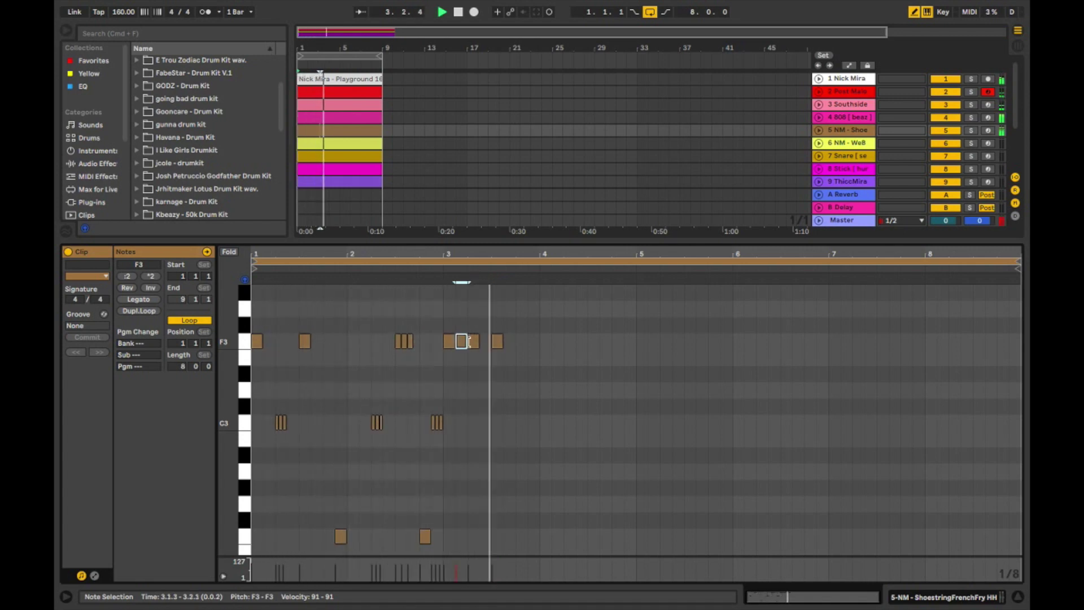
pyautogui.click(498, 340)
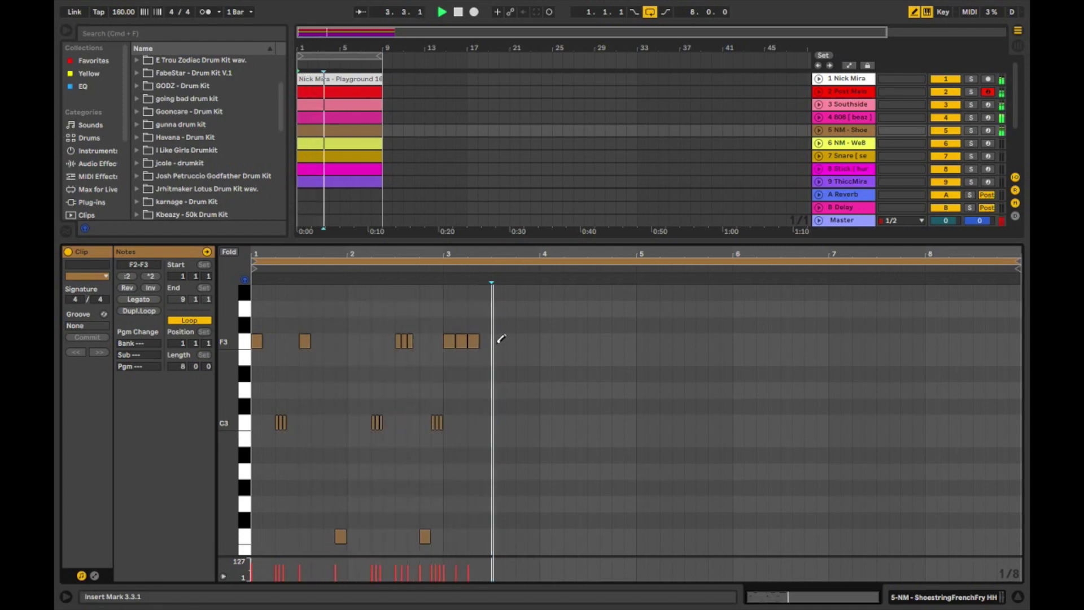
pyautogui.press('space')
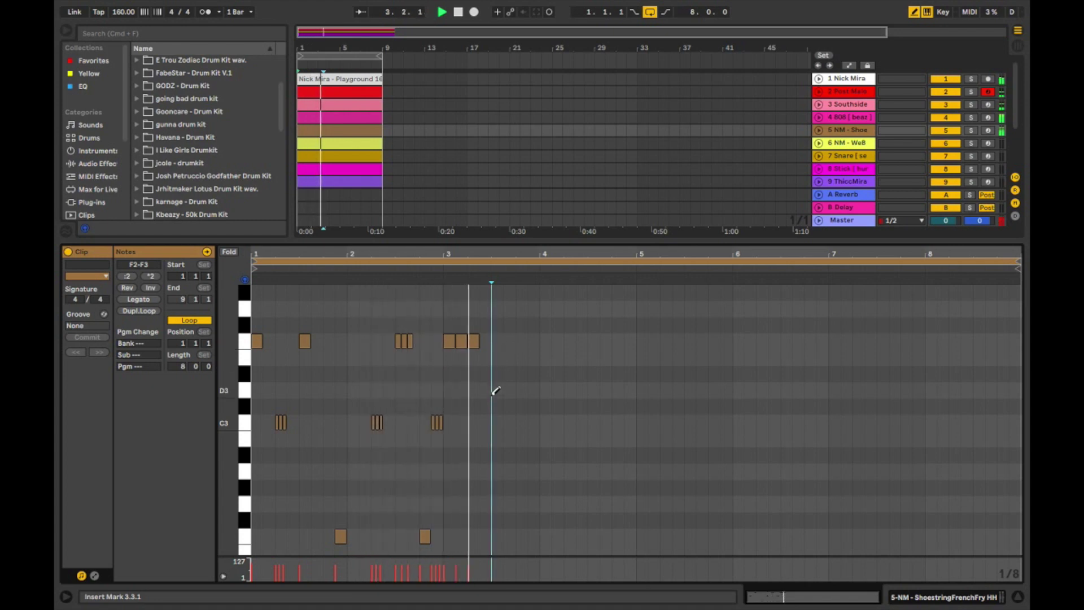
# Add a hi-hat note at 3.3.1, tune it to E3 and play the pattern
pyautogui.click(496, 426)
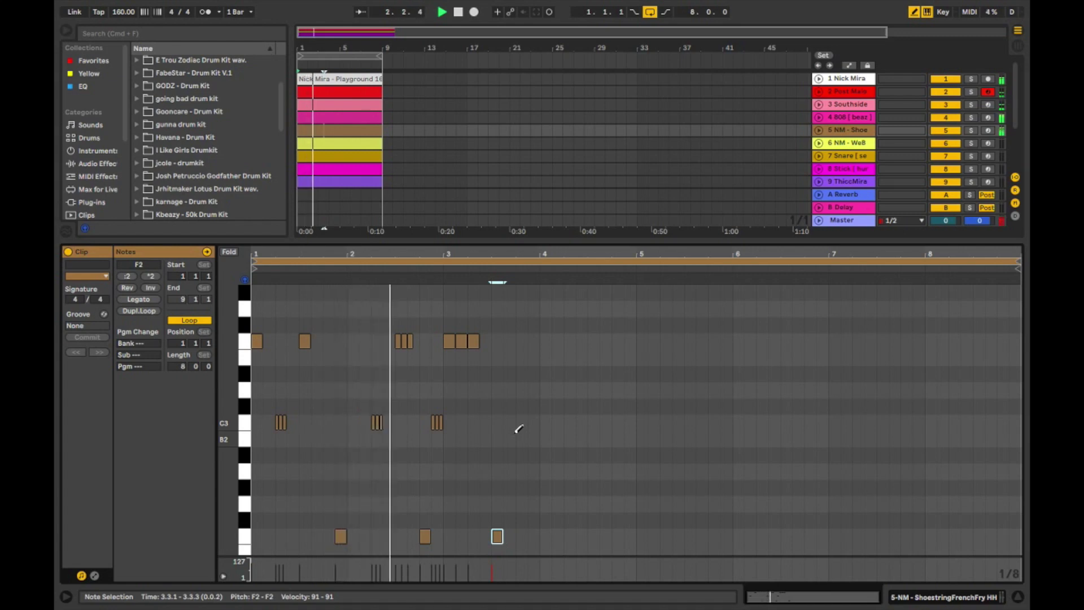
pyautogui.press('Up')
pyautogui.press('Up')
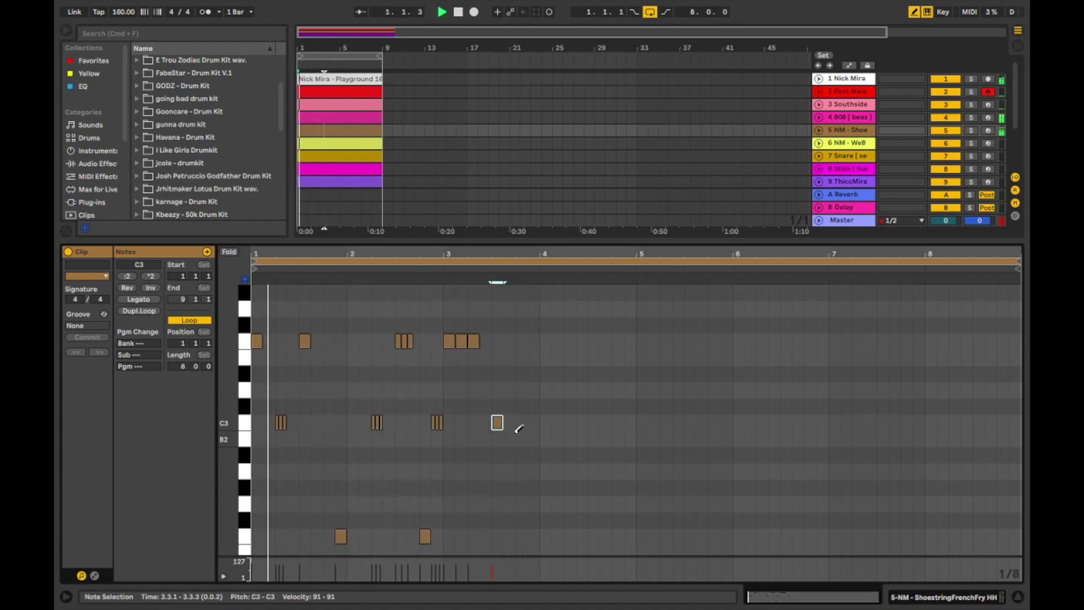
pyautogui.press('Up')
pyautogui.press('Up')
pyautogui.press('Up')
pyautogui.press('Up')
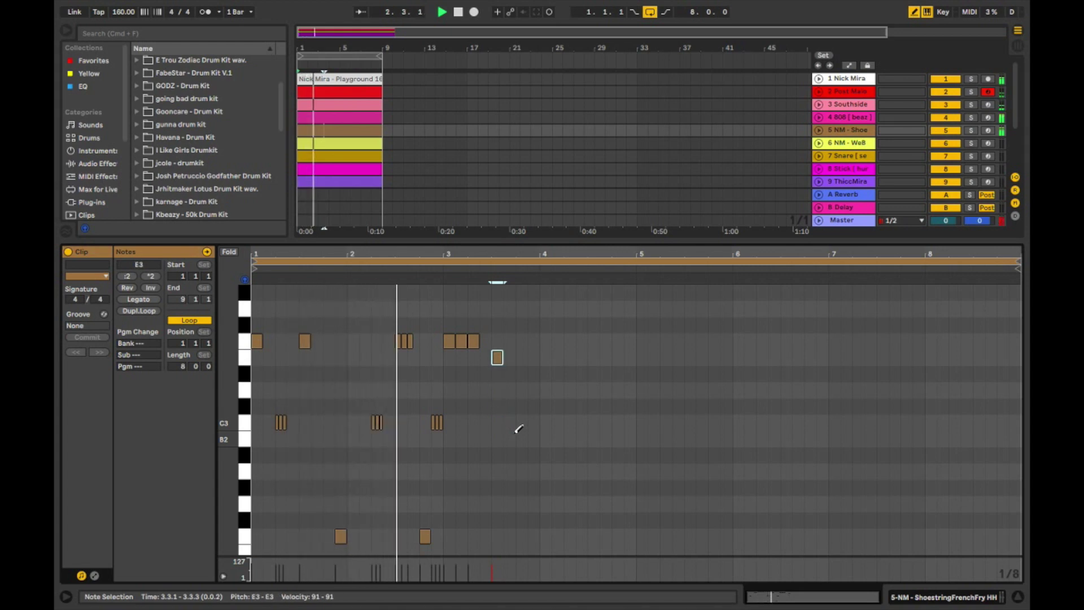
pyautogui.press('space')
pyautogui.press('space')
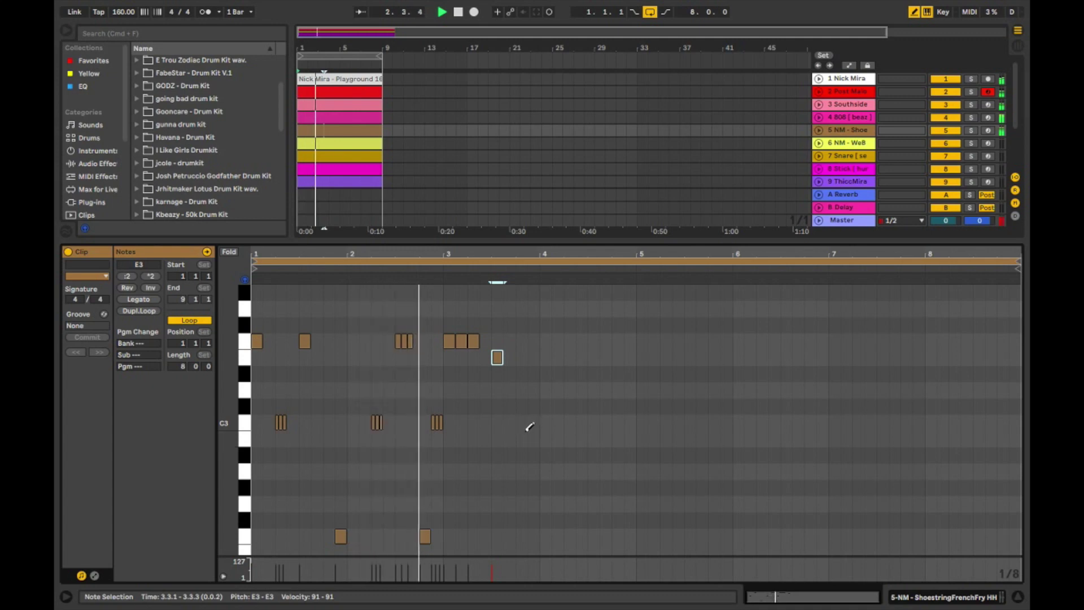
# Copy the C3 roll from the end of bar 2 to 4.2.1 and repeat it at 4.2.3
pyautogui.press('space')
pyautogui.press('b')
pyautogui.moveTo(469, 418); pyautogui.dragTo(416, 424)
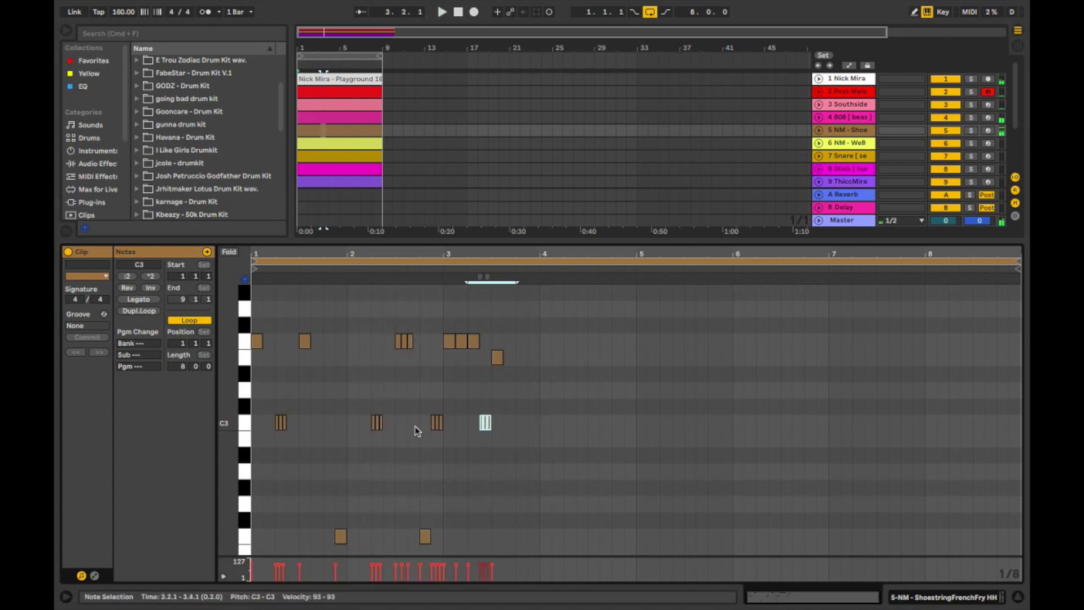
pyautogui.press('Right')
pyautogui.press('Right')
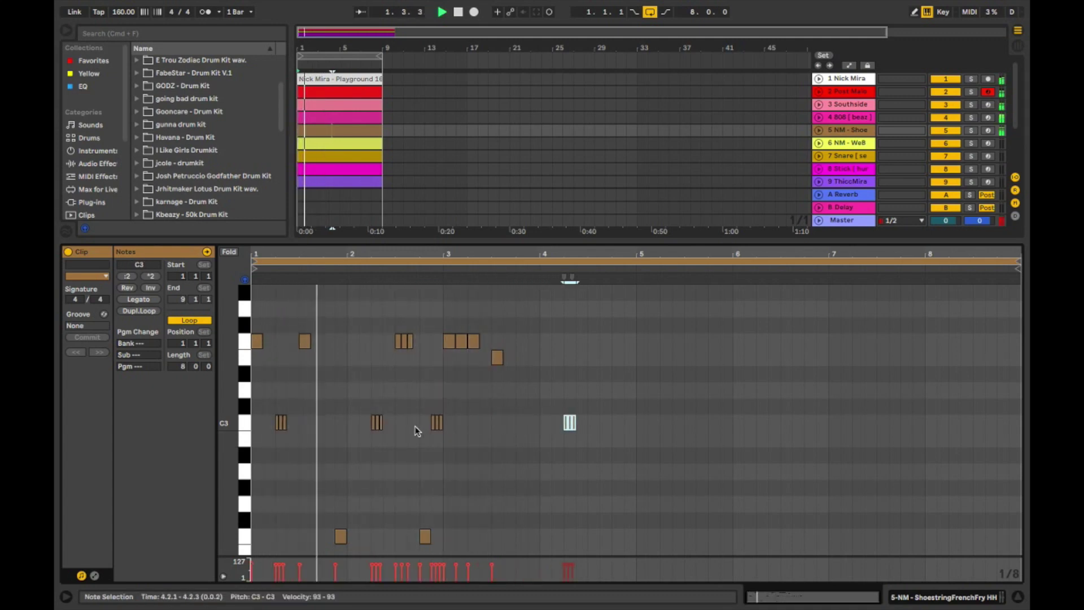
pyautogui.press('Right')
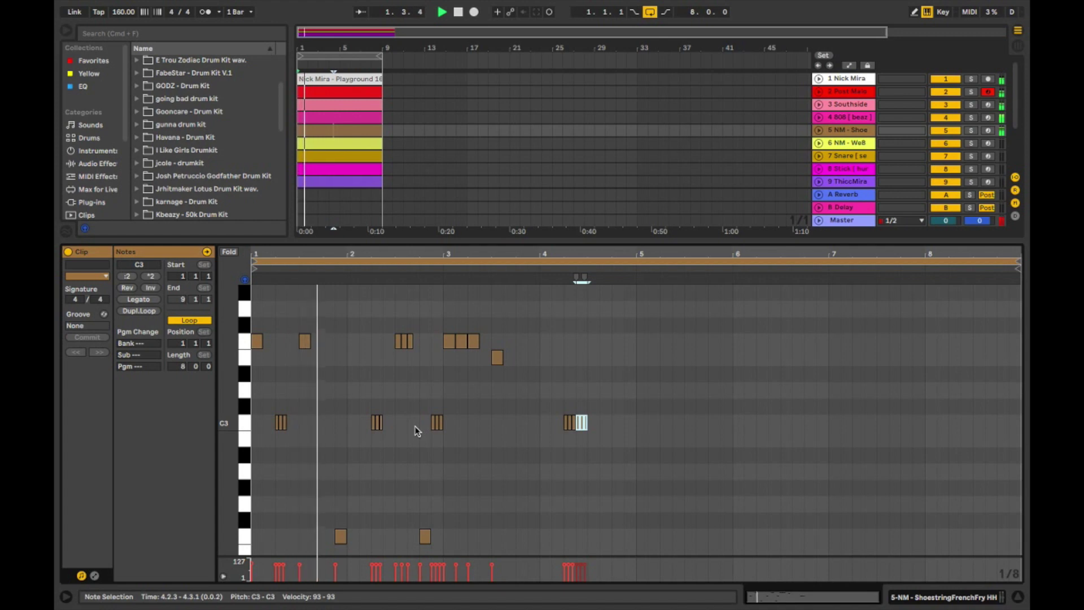
# Draw F3 hats at 4.3.1 and 4.3.3, plus a hat at 4.4.1 tuned down to F2
pyautogui.press('b')
pyautogui.click(582, 341)
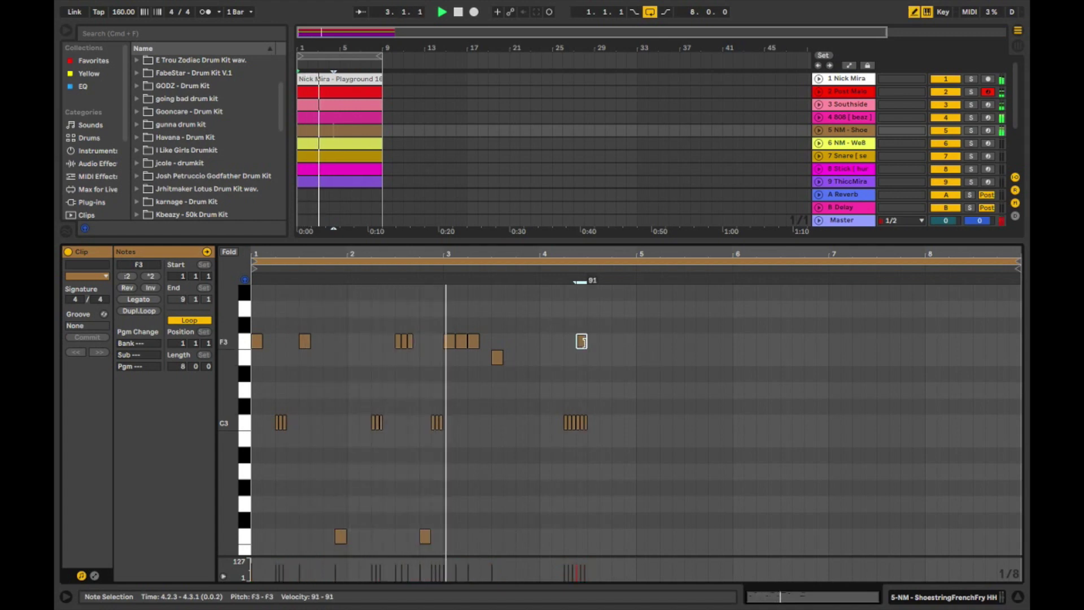
pyautogui.press('Right')
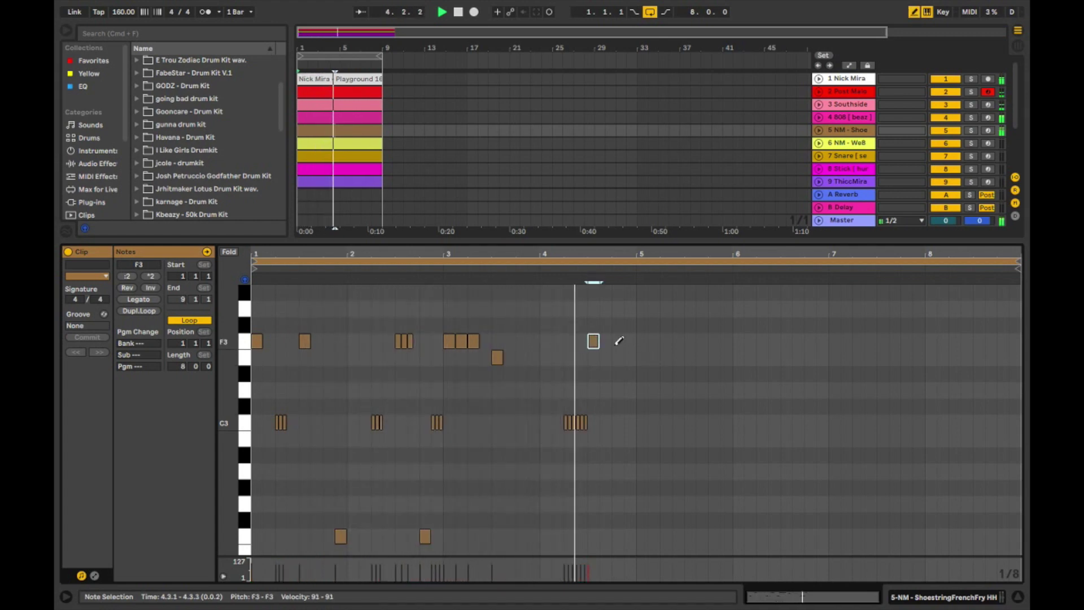
pyautogui.press('space')
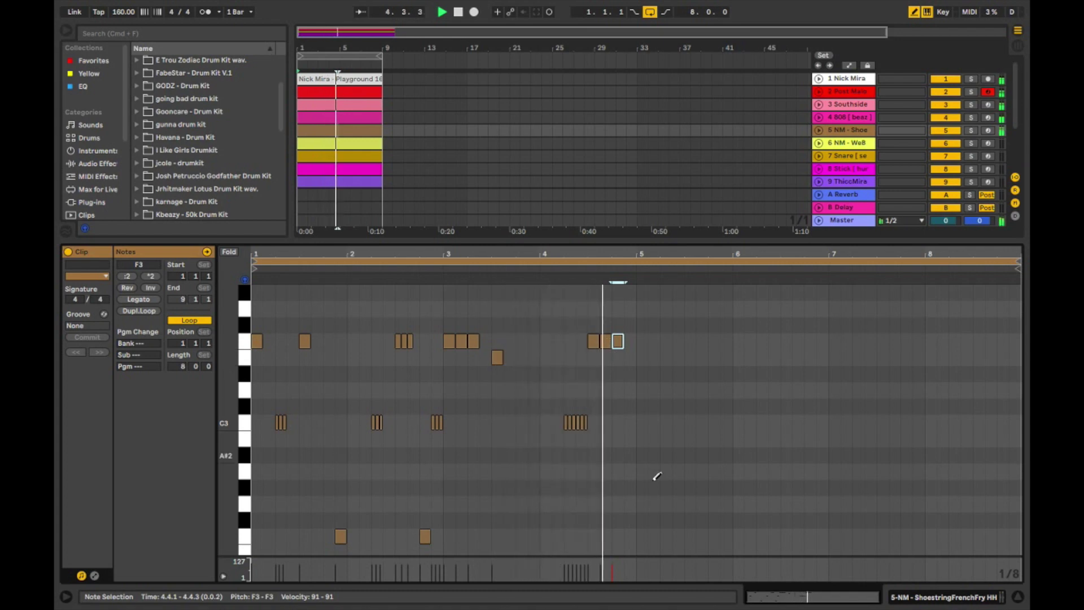
pyautogui.press('space')
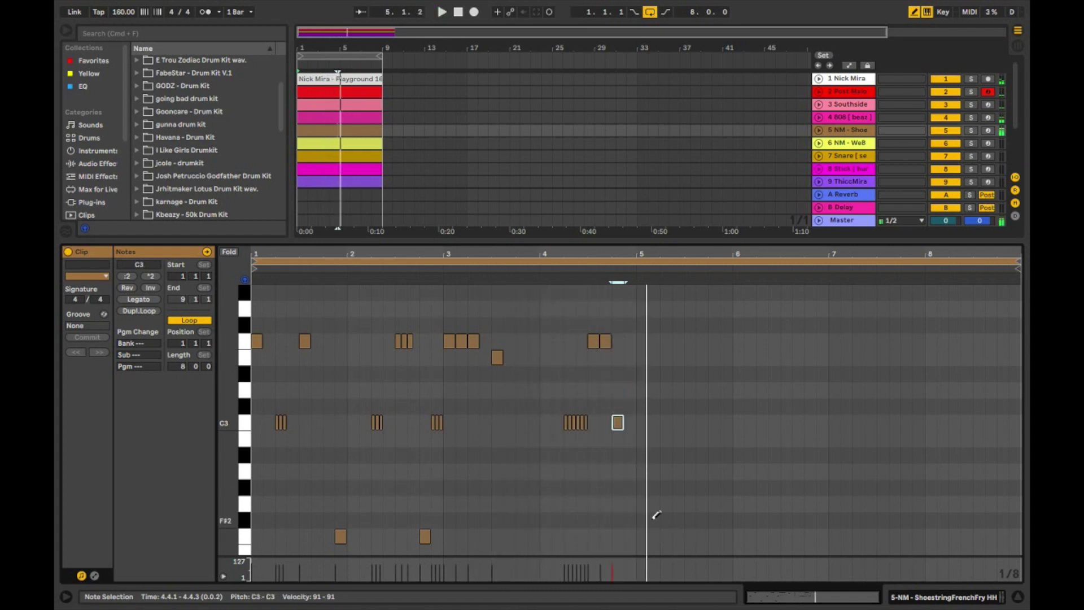
pyautogui.press('space')
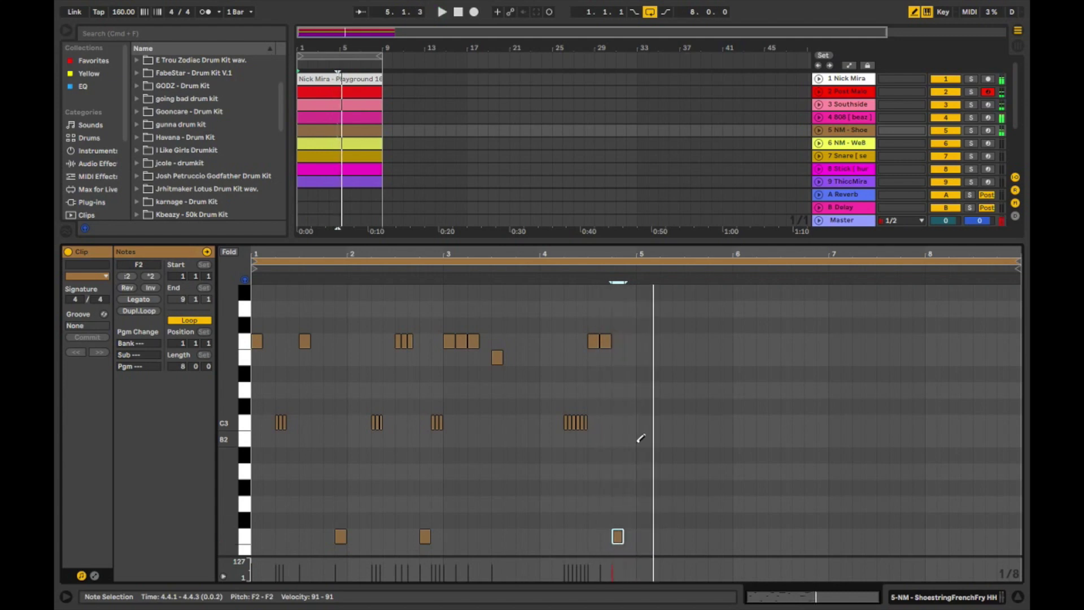
# Add a closing hi-hat note at 4.4.3, audition it at different pitches and tune it to A#2
pyautogui.click(629, 422)
pyautogui.scroll(-2, 632, 420)
pyautogui.scroll(-1, 632, 420)
pyautogui.press('Up')
pyautogui.press('Up')
pyautogui.press('Up')
pyautogui.press('Up')
pyautogui.press('Up')
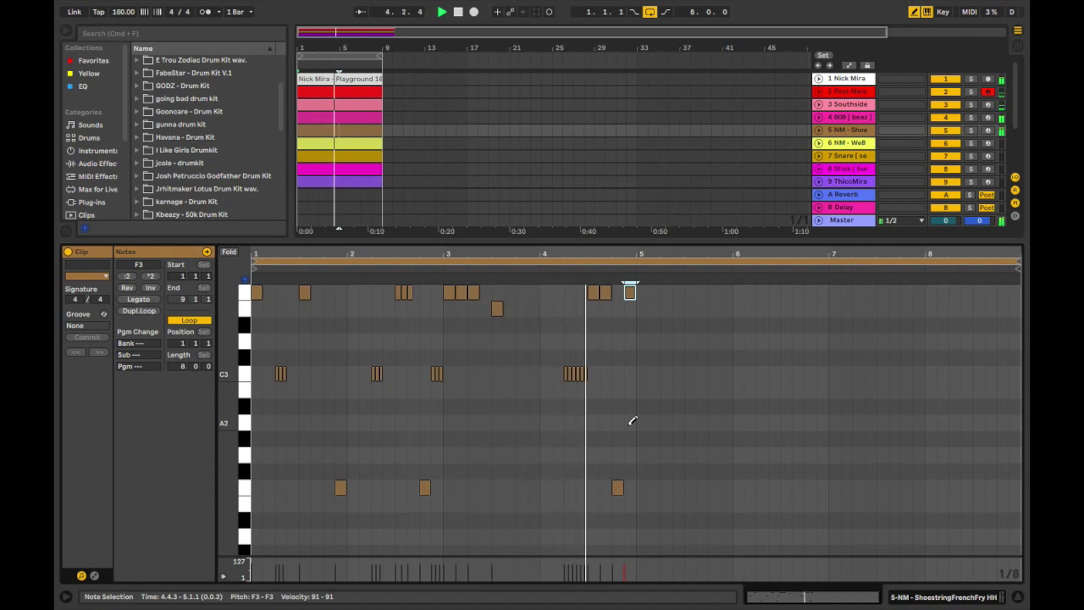
pyautogui.press('space')
pyautogui.press('Up')
pyautogui.press('Up')
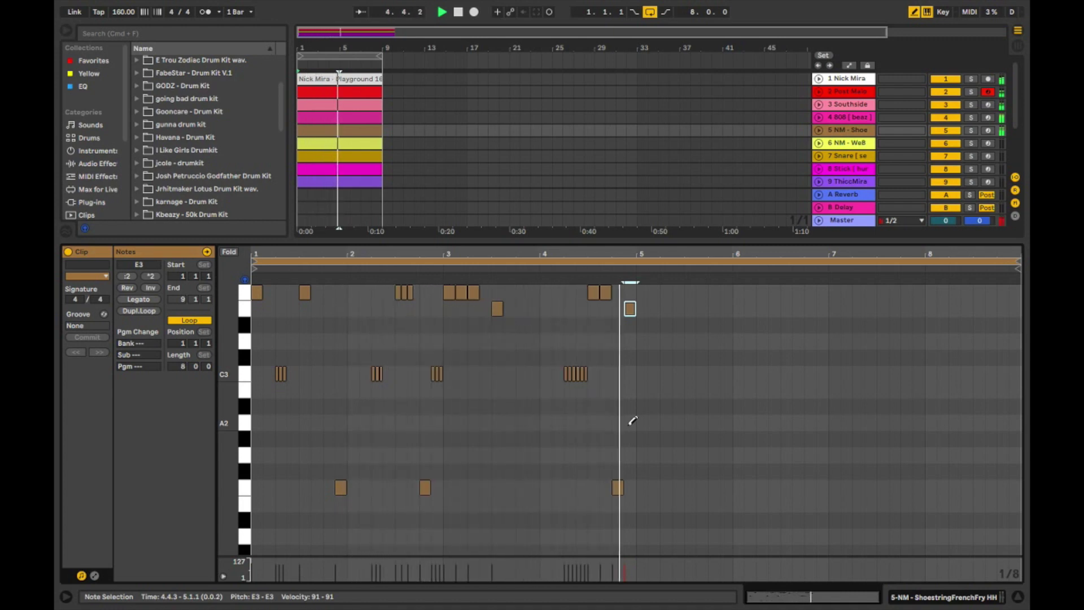
pyautogui.press('Down')
pyautogui.press('Down')
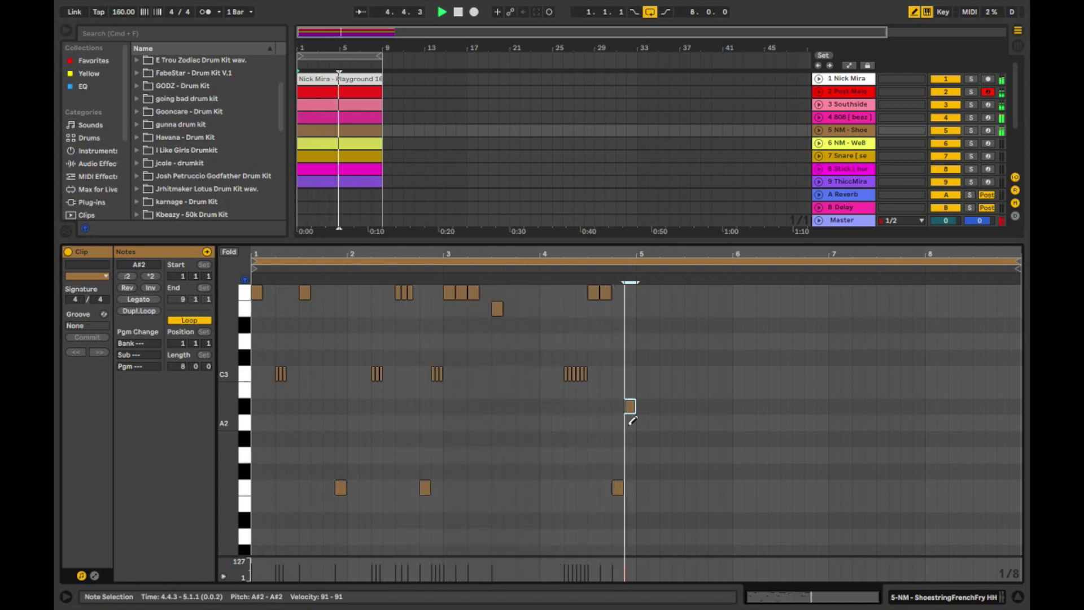
# Lower the C3 hi-hat roll at 2.4.3 to A#2
pyautogui.press('b')
pyautogui.click(436, 373)
pyautogui.press('Down')
pyautogui.press('Down')
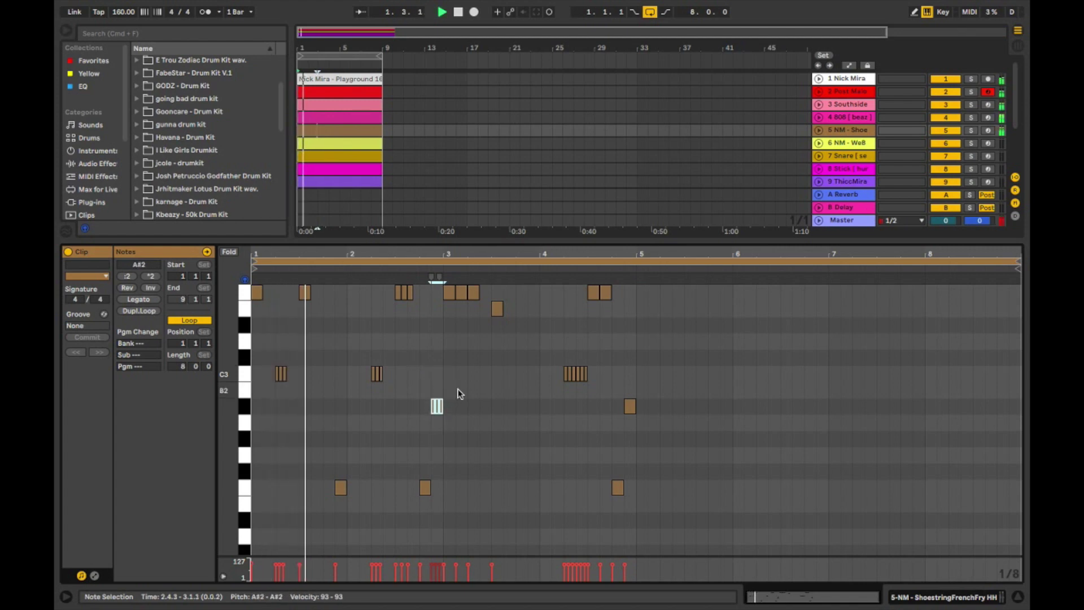
# Enlarge the MIDI note editor and play back the hi-hat pattern from the beginning of the loop
pyautogui.scroll(3, 458, 393)
pyautogui.moveTo(396, 241); pyautogui.dragTo(396, 206)
pyautogui.scroll(-3, 396, 332)
pyautogui.press('space')
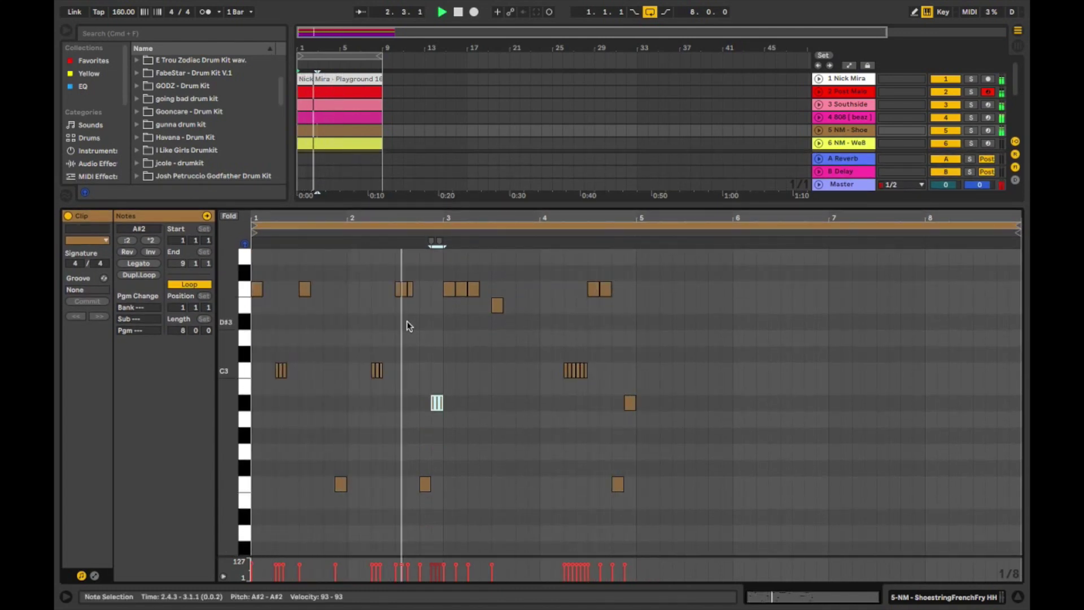
pyautogui.click(437, 403)
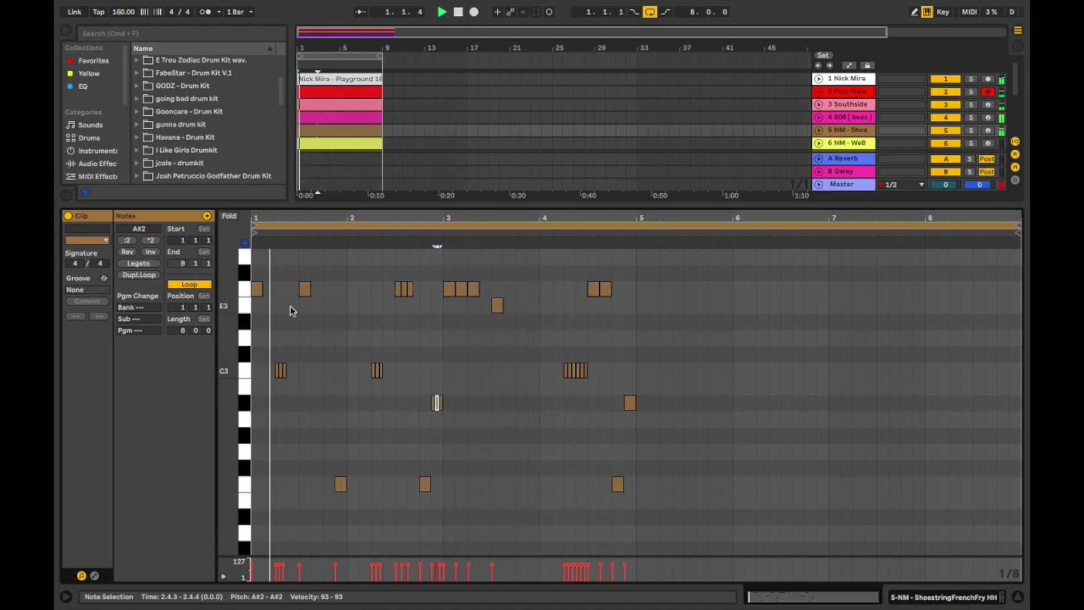
pyautogui.scroll(2, 282, 299)
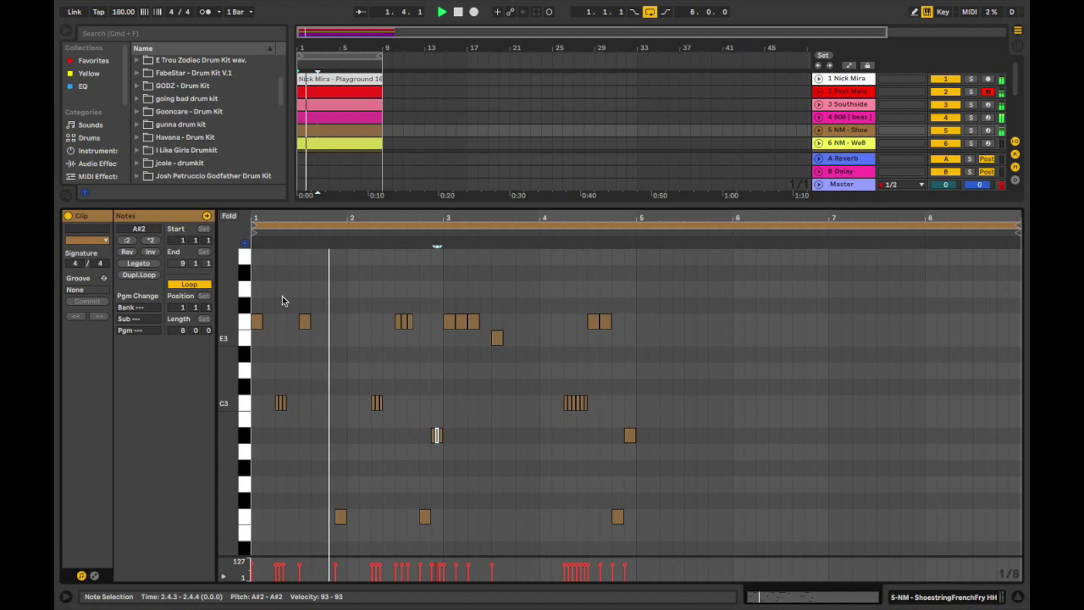
pyautogui.press('space')
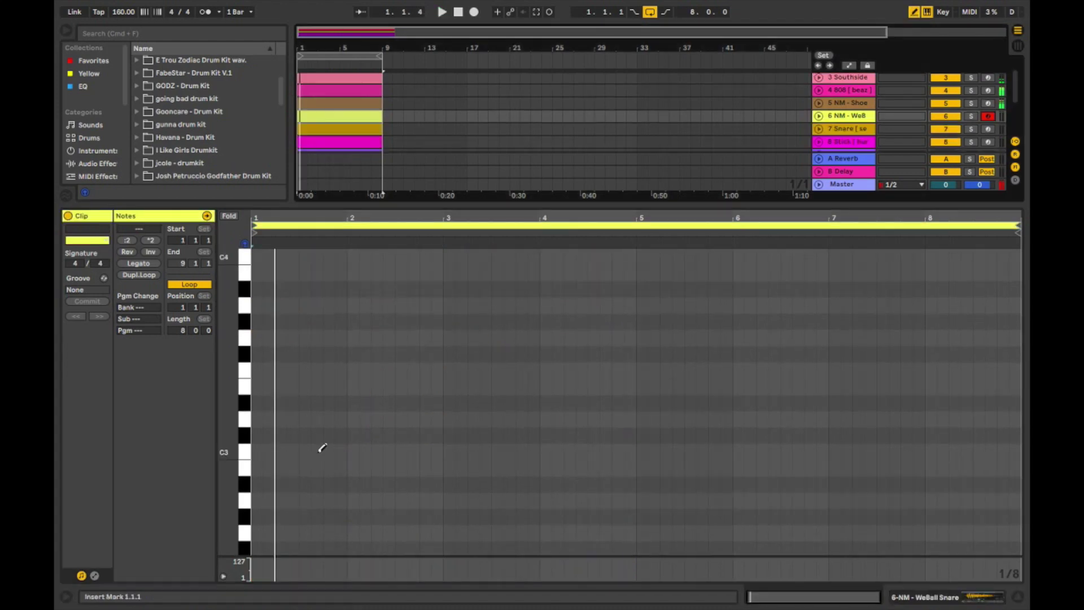
# Draw C3 hits at 1.3.3 and 1.4.3 in the NM WeBall snare clip
pyautogui.click(317, 452)
pyautogui.click(341, 451)
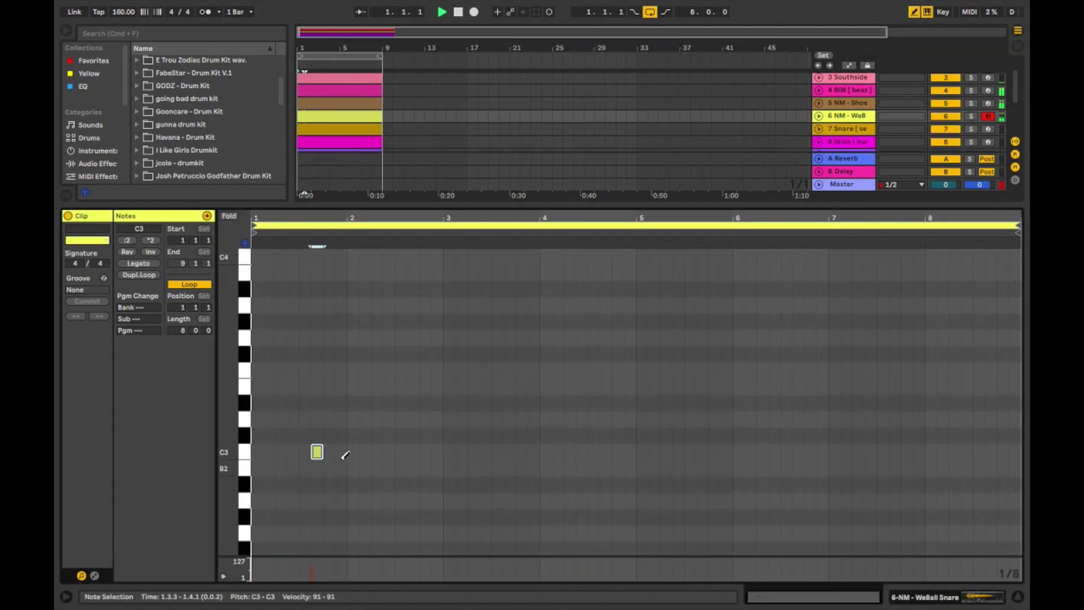
pyautogui.press('space')
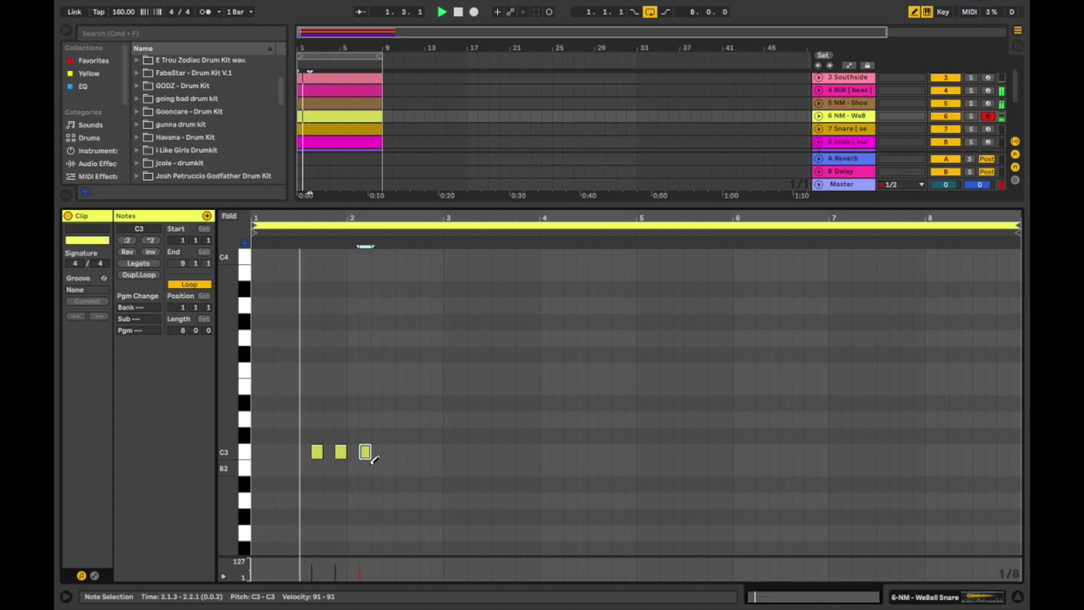
# Try an extra C3 snare hit at 2.1.3 and at 2.2.3, removing each after listening
pyautogui.click(365, 452)
pyautogui.press('space')
pyautogui.press('space')
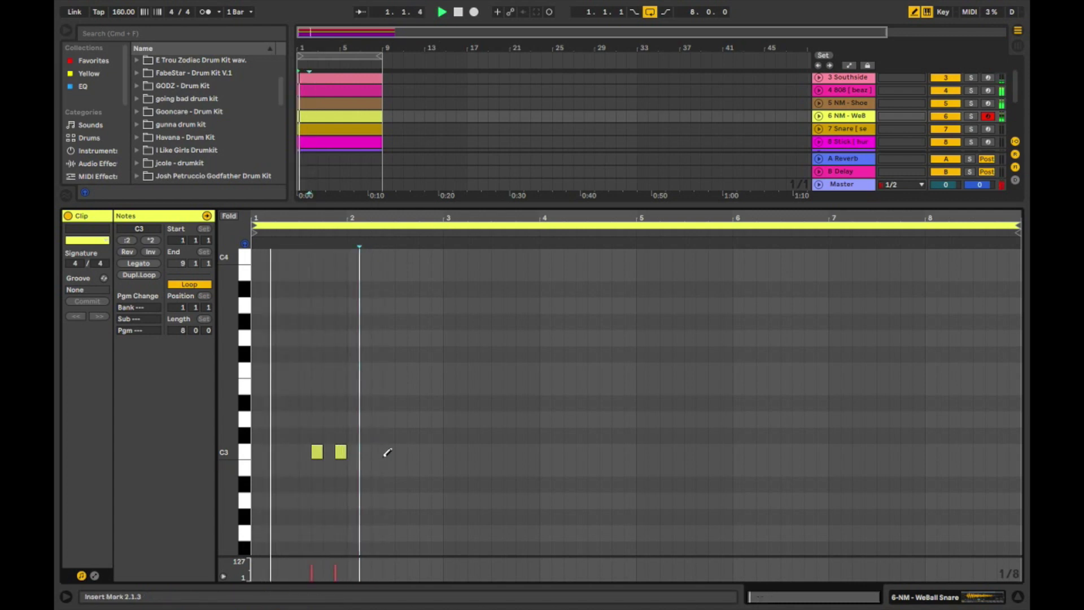
pyautogui.click(389, 452)
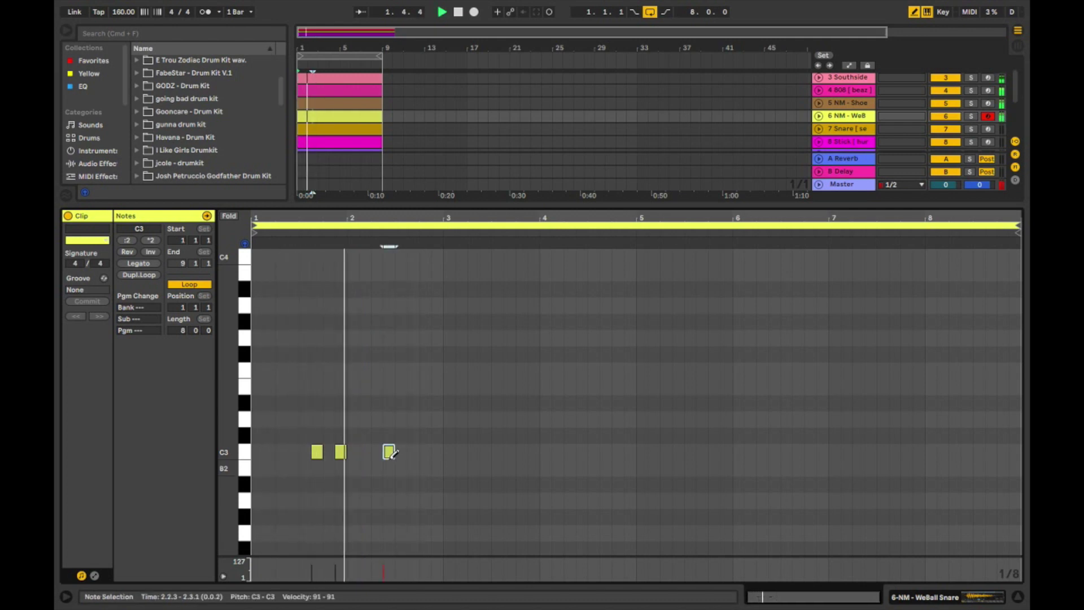
pyautogui.click(390, 451)
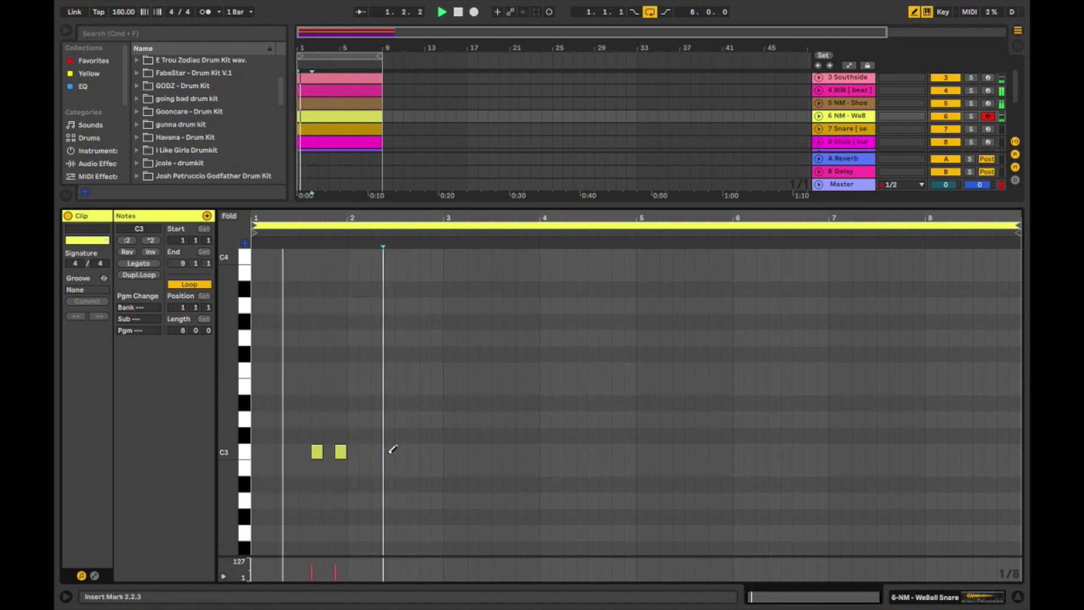
# Raise the WeBall snare hit at 1.4.3 to D3 and audition the two-hit pattern
pyautogui.press('b')
pyautogui.click(340, 451)
pyautogui.press('space')
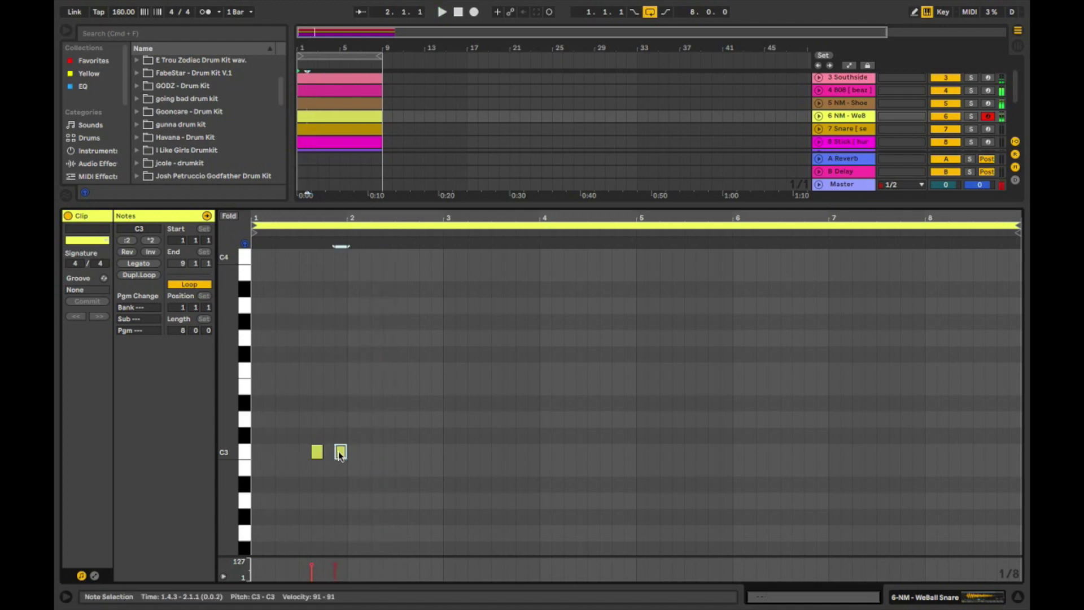
pyautogui.press('Up')
pyautogui.press('Up')
pyautogui.press('space')
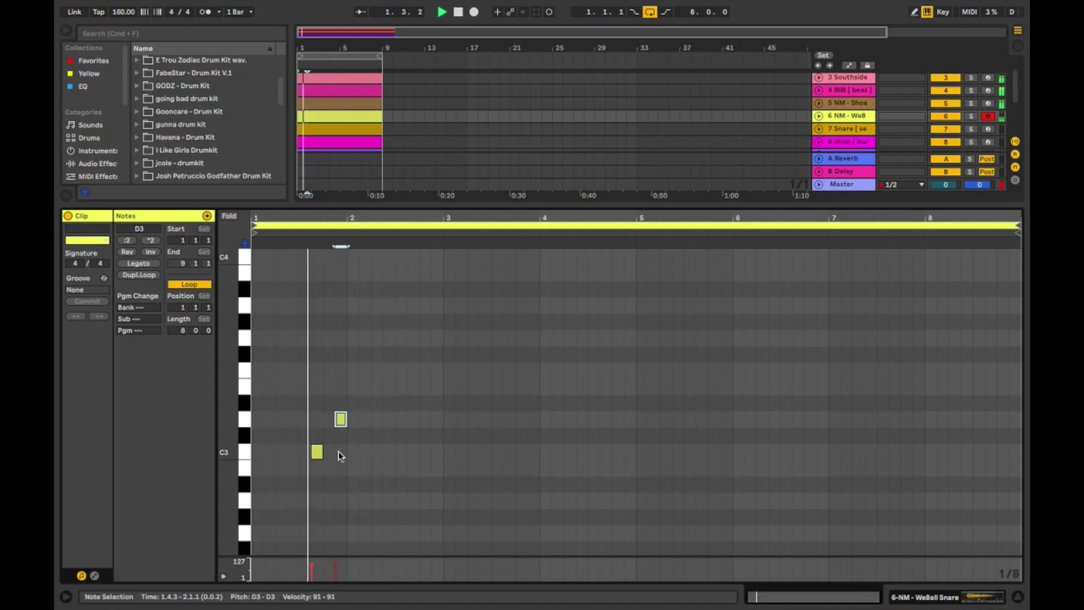
pyautogui.press('space')
pyautogui.click(306, 412)
pyautogui.moveTo(307, 415); pyautogui.dragTo(433, 525)
pyautogui.press('space')
pyautogui.click(370, 464)
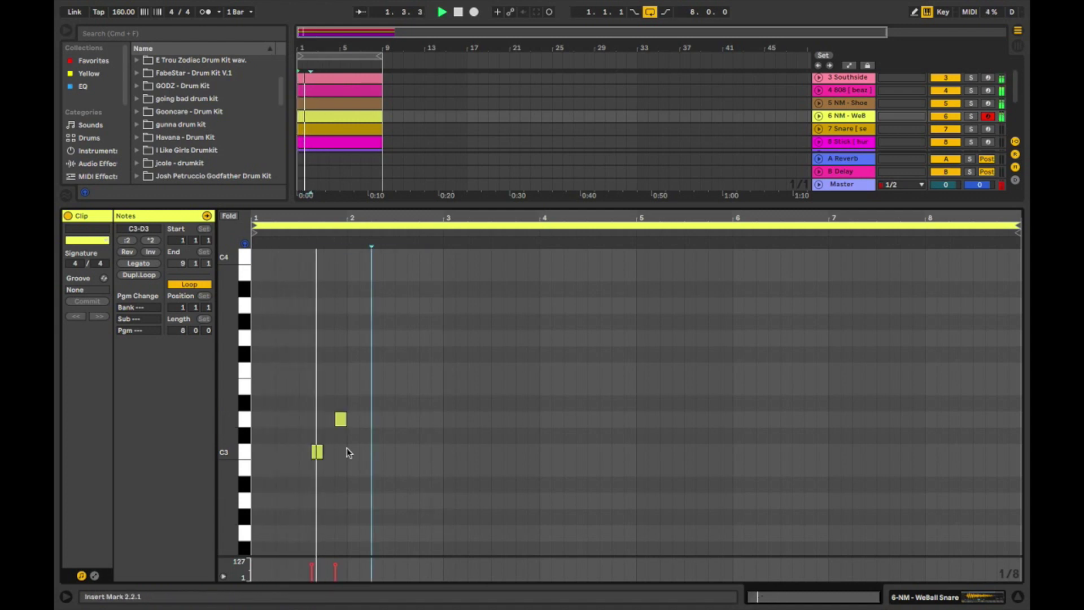
pyautogui.press('space')
pyautogui.press('space')
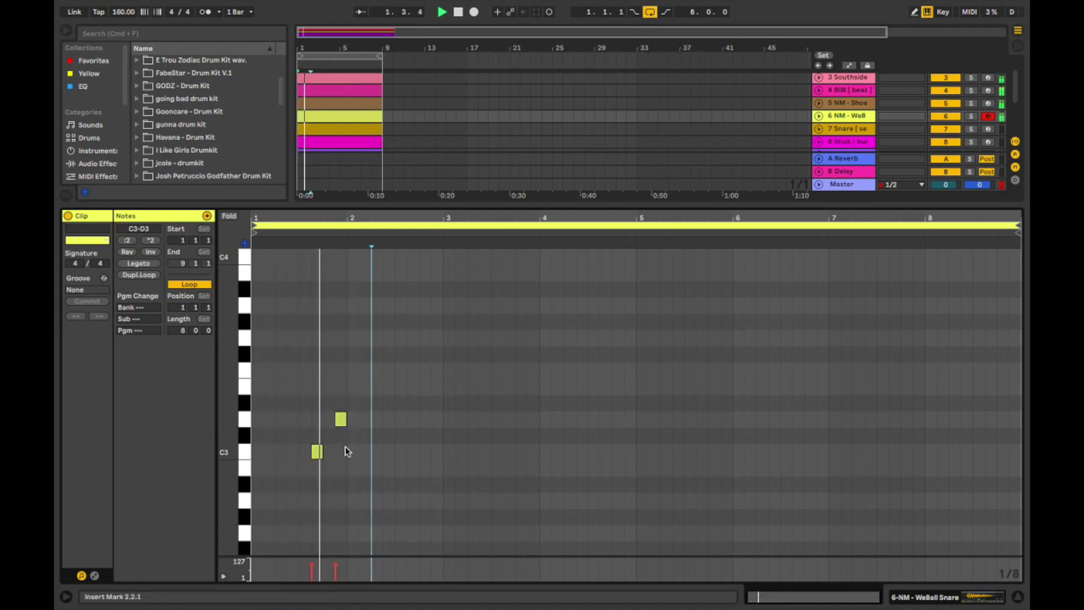
pyautogui.press('space')
# Duplicate the C3–D3 snare pair and shift the copy to 3.3.3 and 3.4.3
pyautogui.moveTo(309, 411); pyautogui.dragTo(394, 474)
pyautogui.press('super+d')
pyautogui.press('Right')
pyautogui.press('Right')
pyautogui.press('Right')
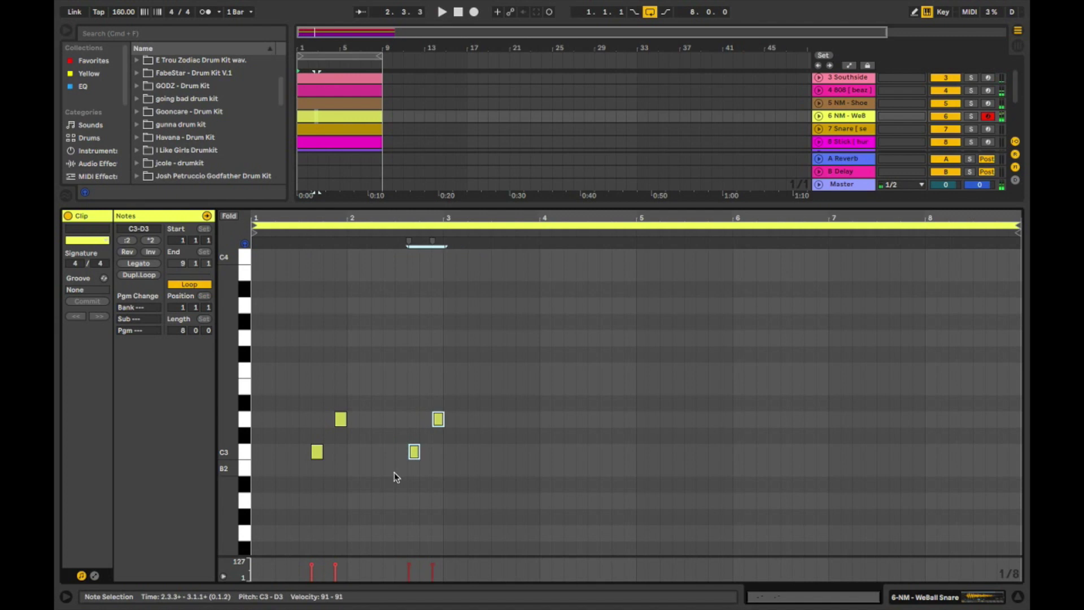
pyautogui.press('Right')
pyautogui.press('Right')
pyautogui.press('Right')
pyautogui.press('Right')
pyautogui.press('Right')
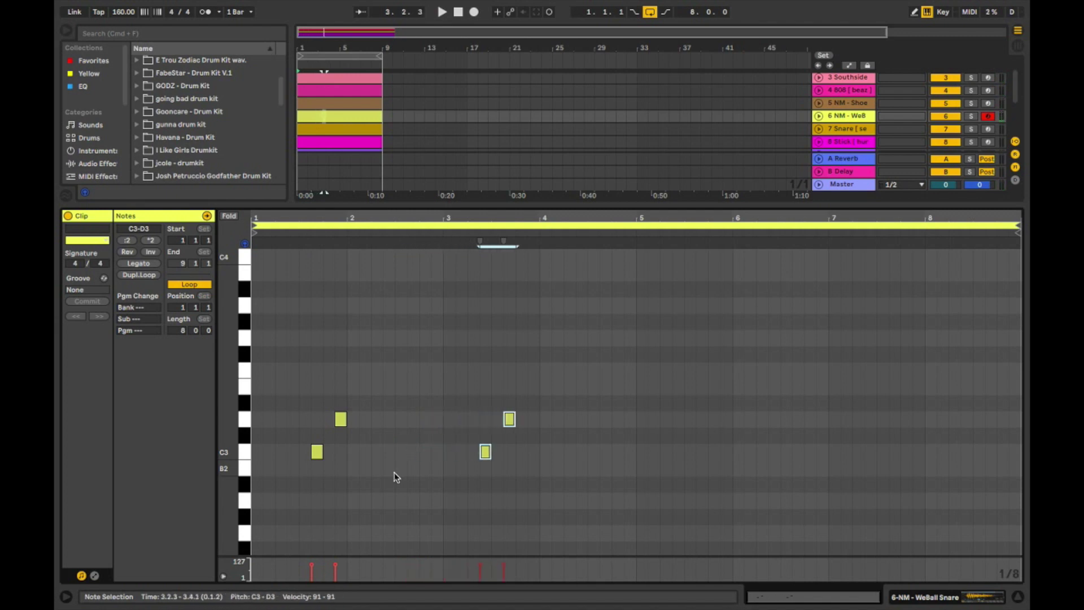
pyautogui.press('Right')
pyautogui.press('space')
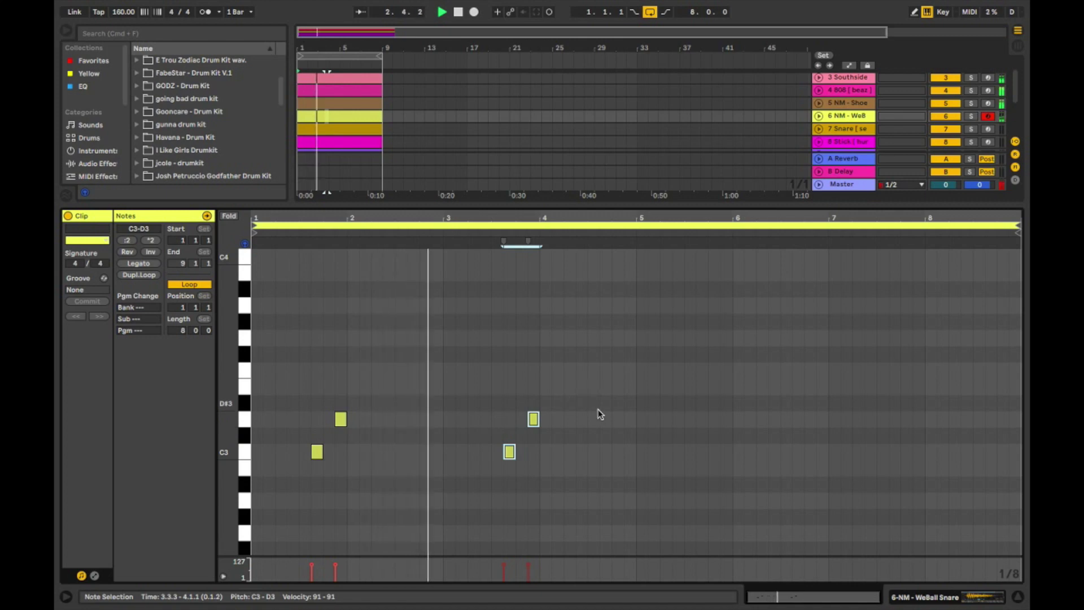
# Set all four WeBall snare hits to velocity 127, duplicate them and shift the copies into bars 5 and 7
pyautogui.press('space')
pyautogui.moveTo(600, 391); pyautogui.dragTo(256, 484)
pyautogui.press('space')
pyautogui.press('super+d')
pyautogui.press('Right')
pyautogui.press('Right')
pyautogui.press('Right')
pyautogui.press('Right')
pyautogui.press('Right')
pyautogui.press('Right')
pyautogui.press('Right')
pyautogui.press('Right')
pyautogui.press('Right')
pyautogui.press('Right')
pyautogui.press('Right')
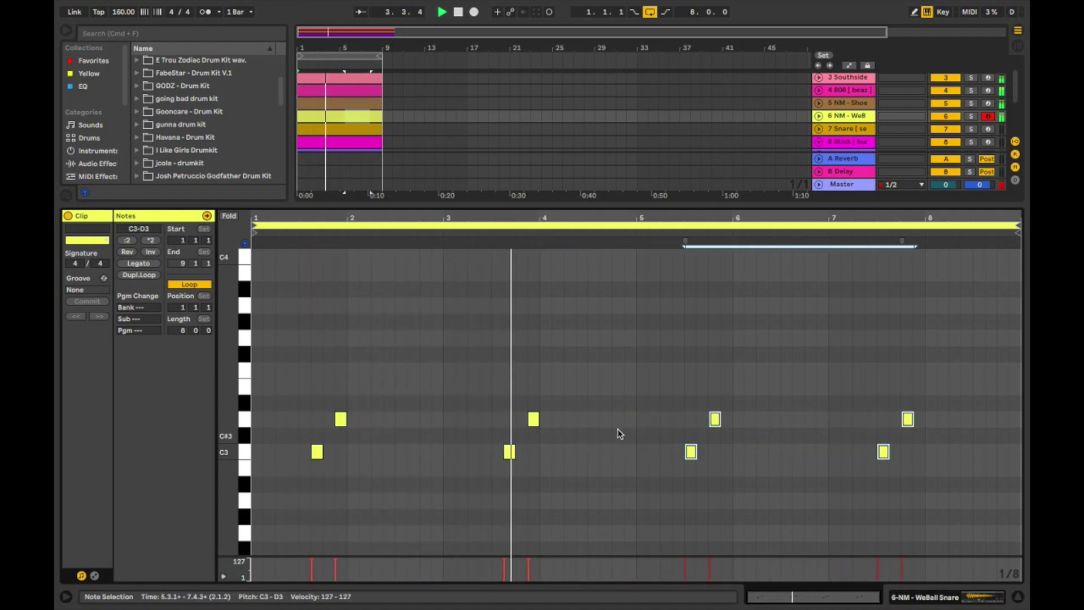
pyautogui.press('Right')
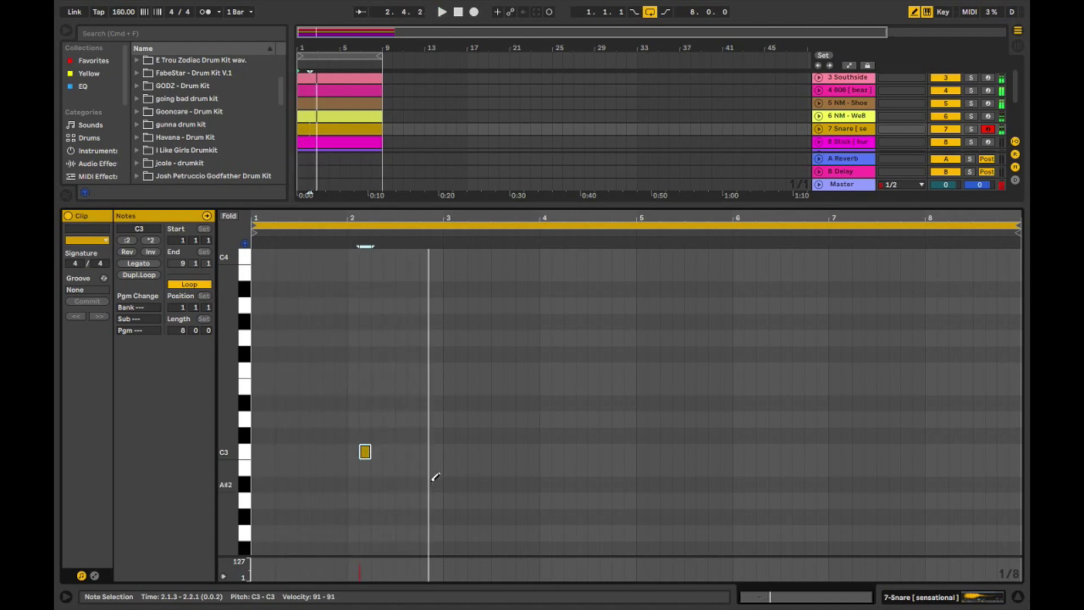
# Raise the sensational snare's hit at 2.1.3 to D3 and add a matching D3 hit at 4.1.3
pyautogui.press('Up')
pyautogui.press('space')
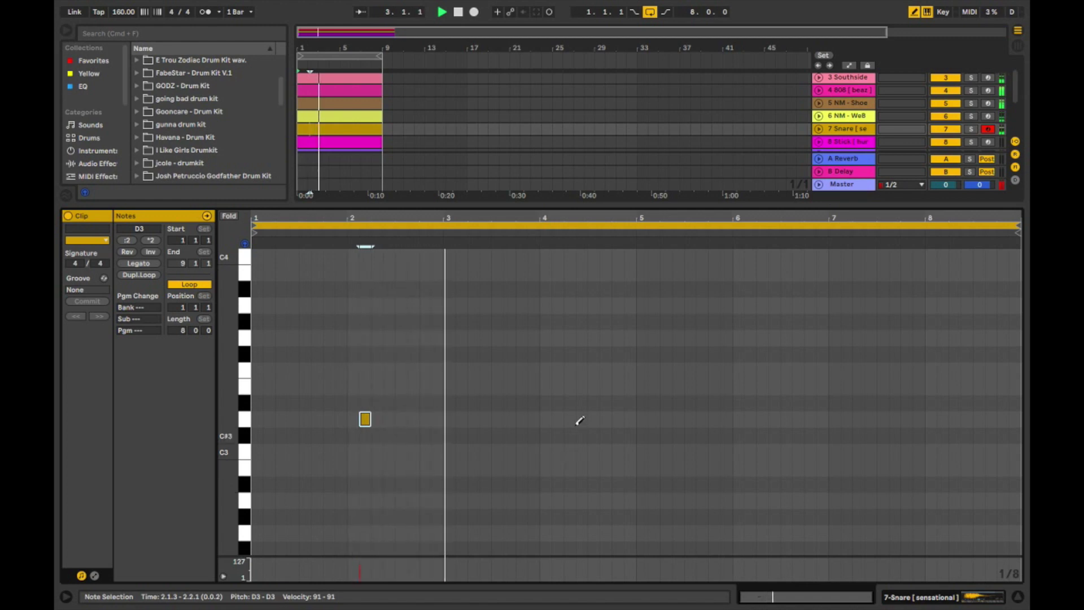
pyautogui.click(557, 419)
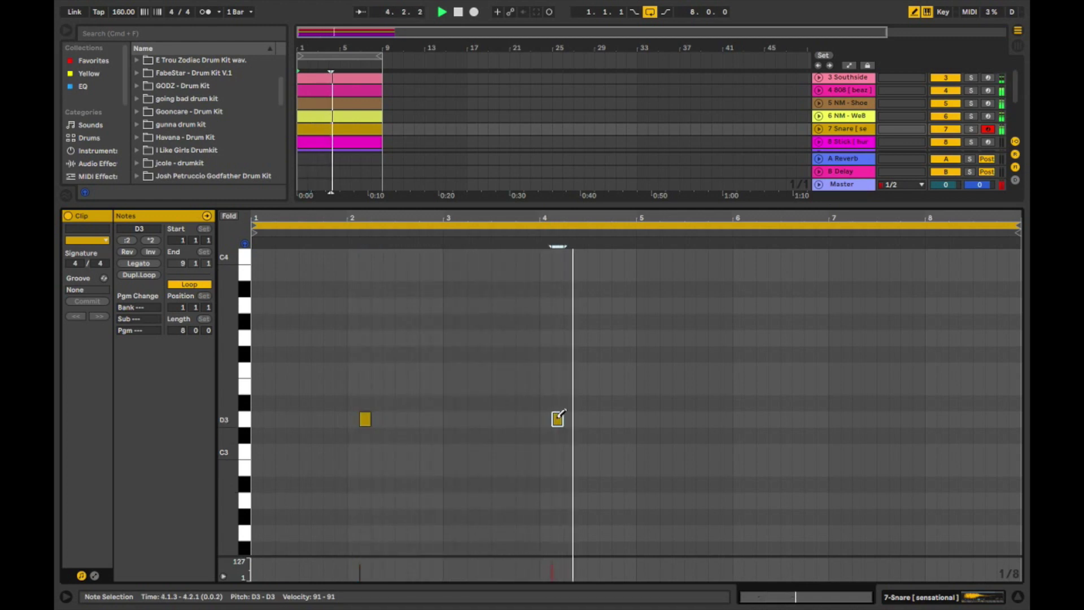
pyautogui.press('space')
# Set both sensational snare hits to velocity 127 and duplicate them to 6.1.3 and 8.1.3
pyautogui.press('b')
pyautogui.moveTo(588, 391); pyautogui.dragTo(266, 483)
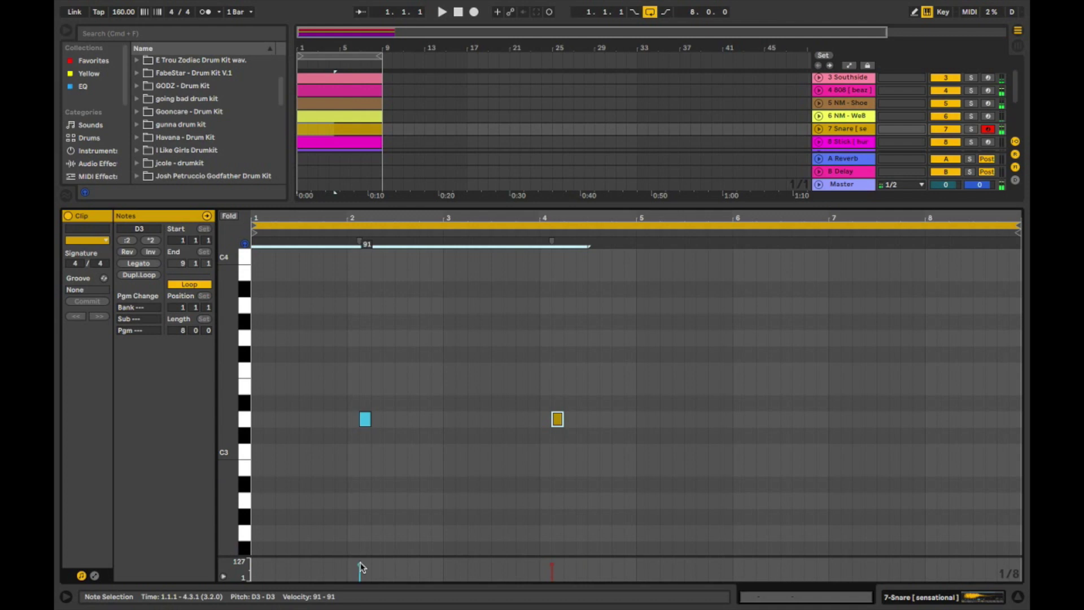
pyautogui.press('super+d')
pyautogui.press('Right')
pyautogui.press('Right')
pyautogui.press('Right')
pyautogui.press('Right')
pyautogui.press('Right')
pyautogui.press('Right')
pyautogui.press('Right')
pyautogui.press('Right')
pyautogui.press('Right')
pyautogui.press('Right')
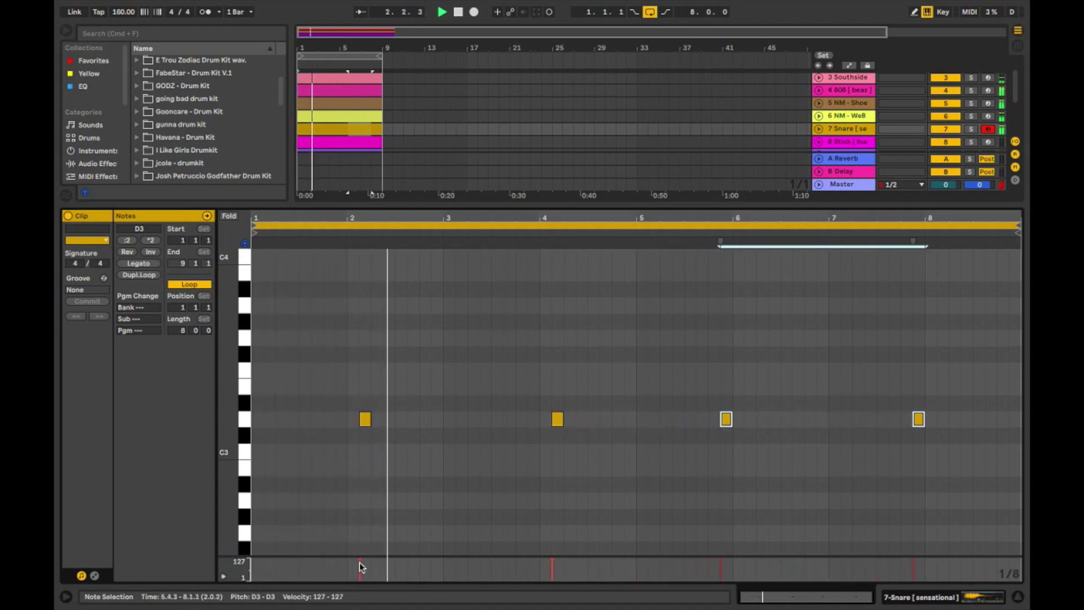
pyautogui.press('Right')
pyautogui.press('Right')
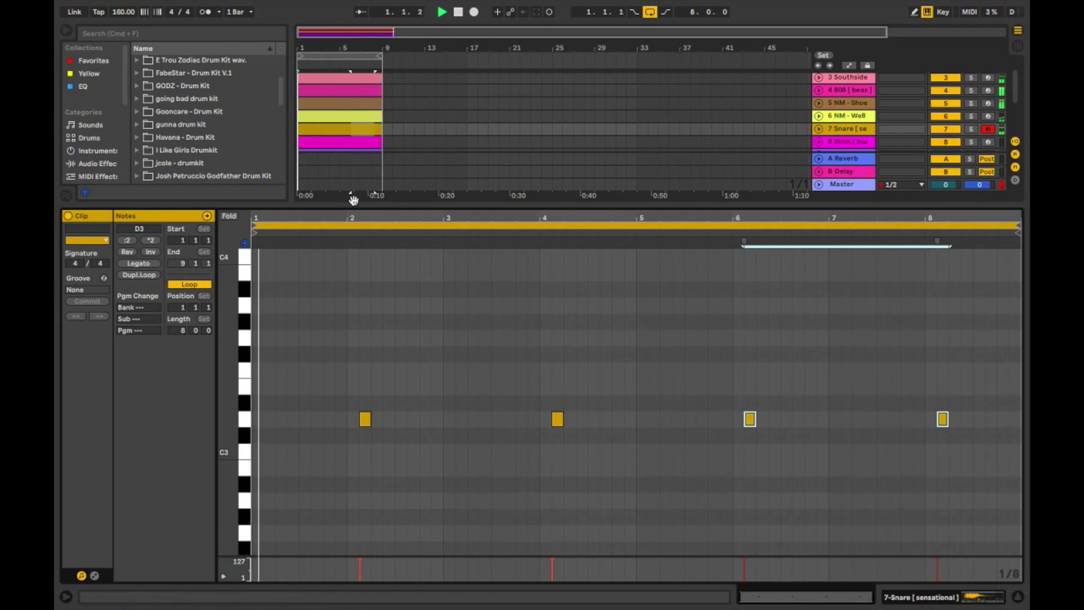
# Open the stick clip, try a hit at 1.1.3, and place C3 hits at 1.2.3 and 3.2.3 instead
pyautogui.click(314, 141)
pyautogui.press('b')
pyautogui.click(269, 452)
pyautogui.press('space')
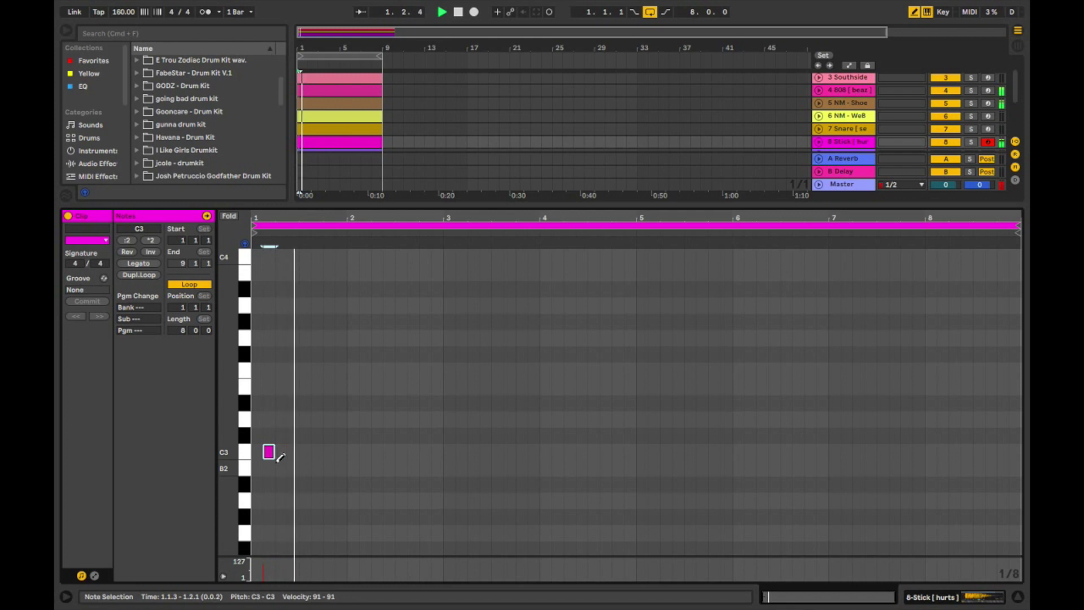
pyautogui.click(268, 452)
pyautogui.press('space')
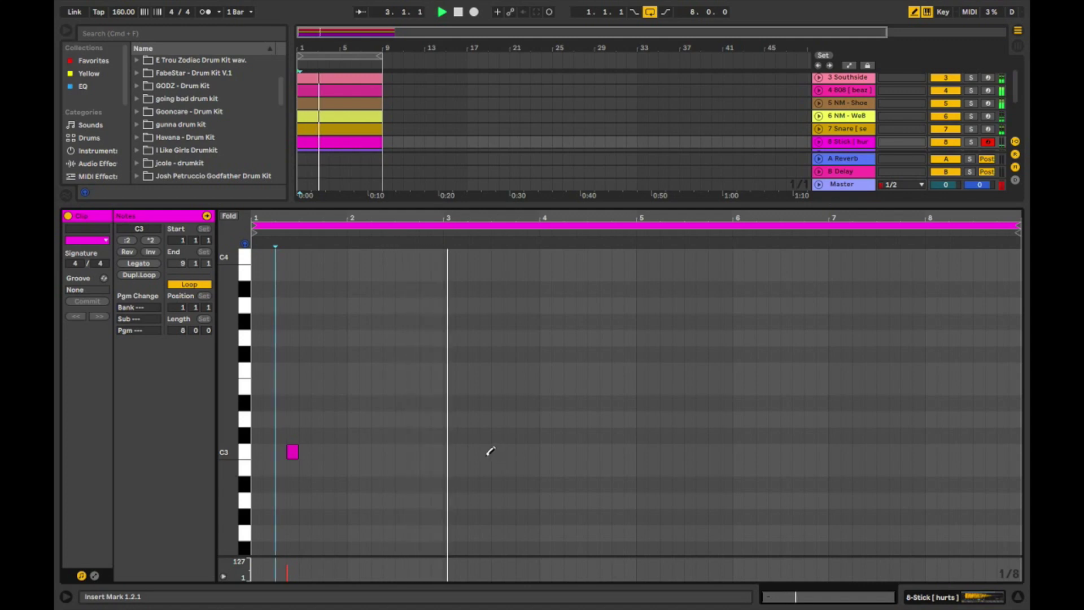
pyautogui.click(485, 452)
pyautogui.press('space')
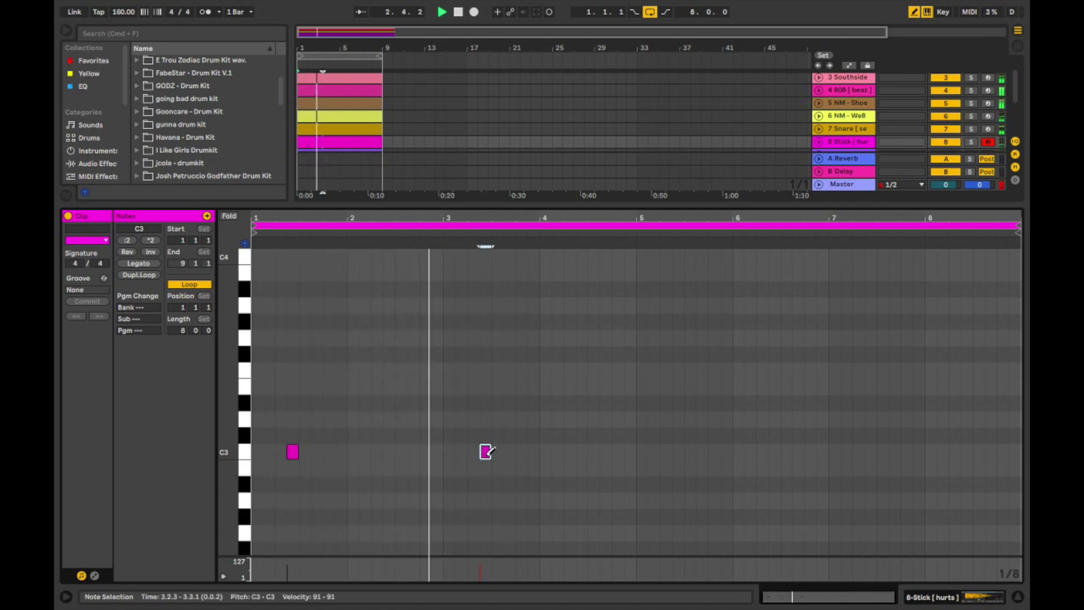
# Try an additional C3 stick hit at 2.1.3 and at 2.2.3, removing each after listening
pyautogui.press('space')
pyautogui.press('space')
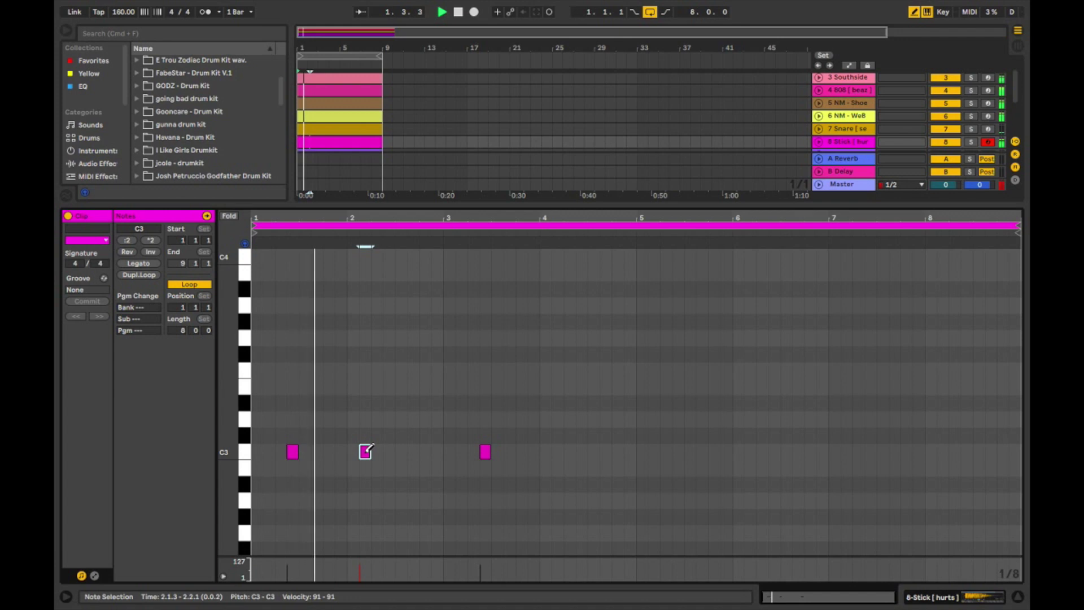
pyautogui.click(366, 451)
pyautogui.press('space')
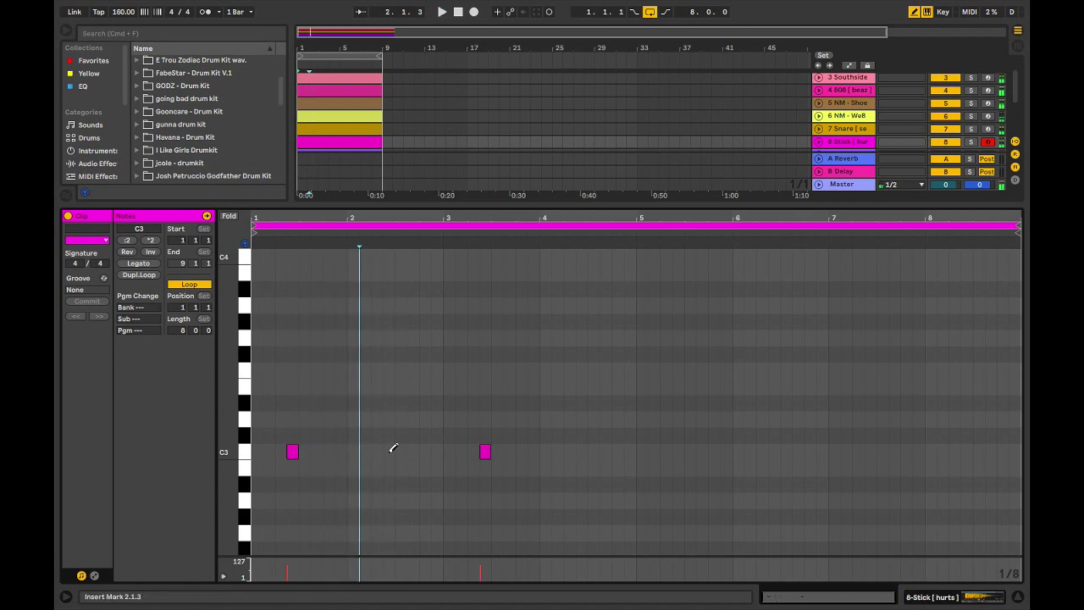
pyautogui.press('space')
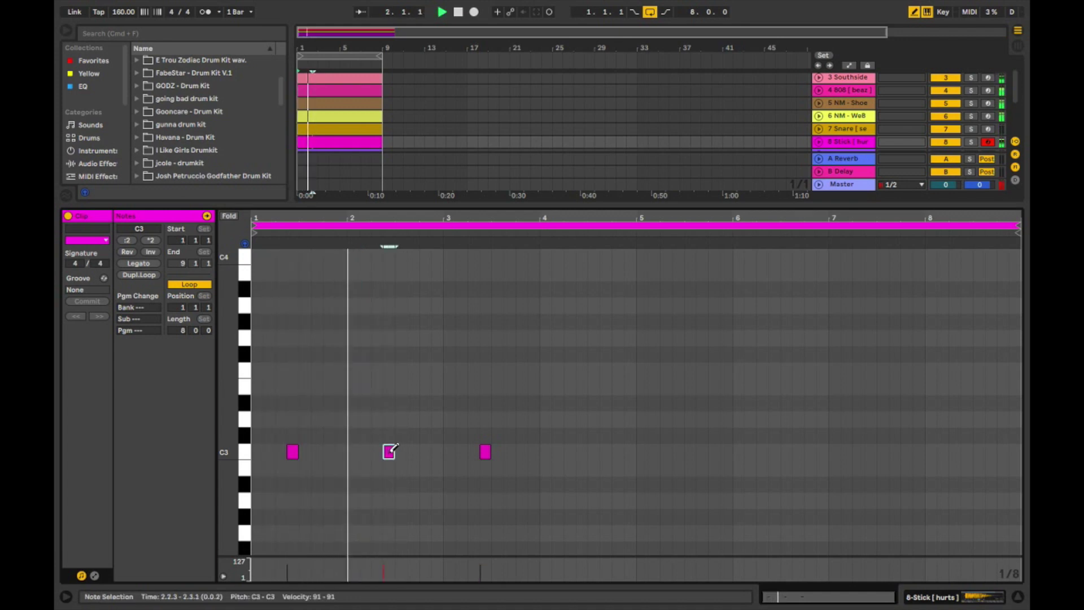
pyautogui.click(389, 451)
pyautogui.press('space')
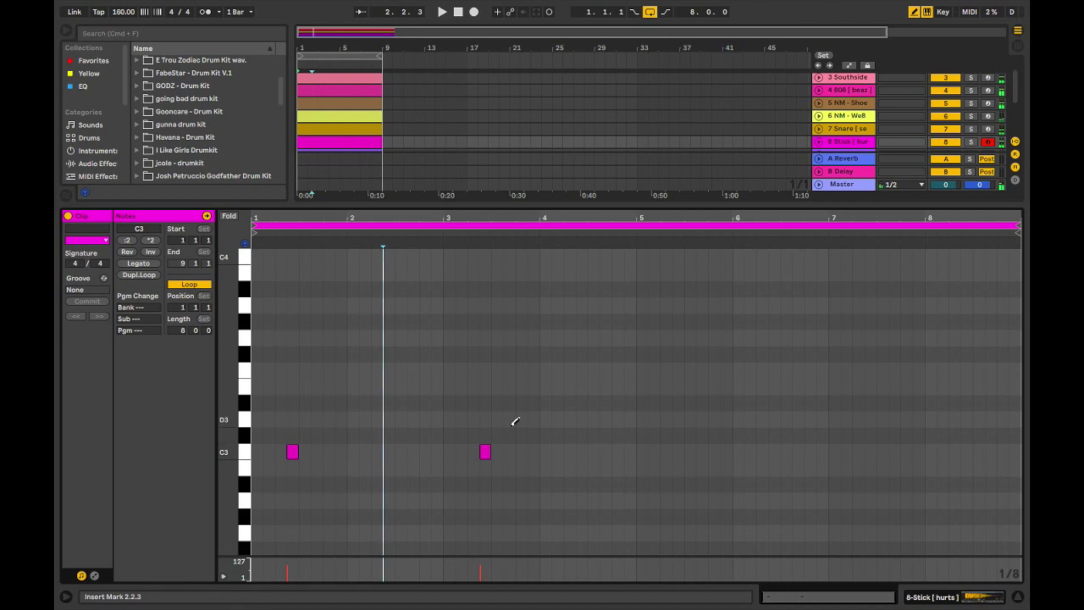
# Set both stick hits to velocity 127 and duplicate them to 5.2.3 and 7.2.3
pyautogui.hotkey('ctrl', 'a')
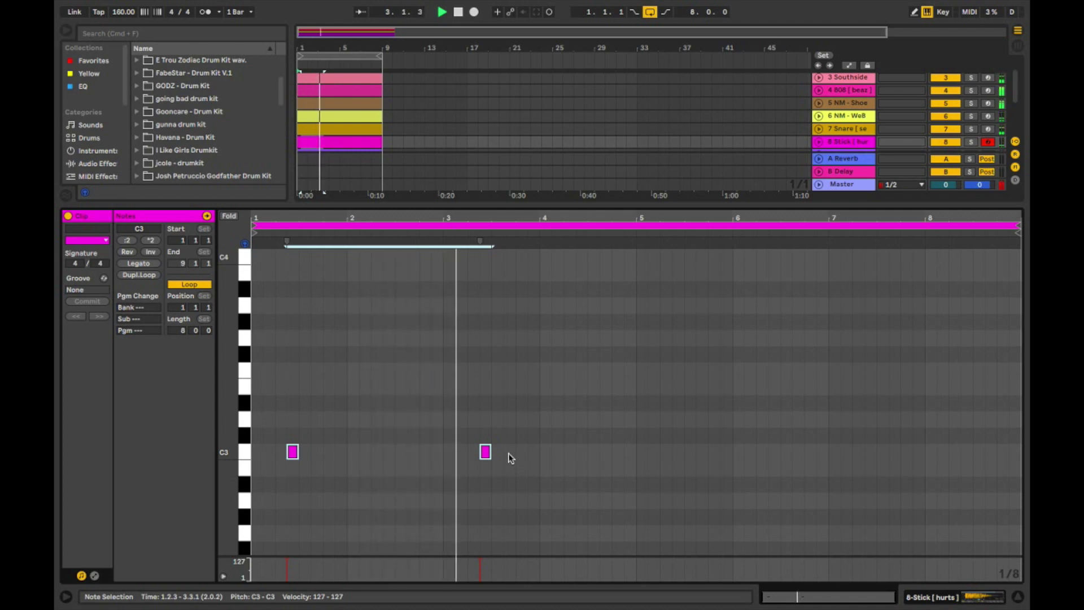
pyautogui.press('space')
pyautogui.hotkey('ctrl', 'd')
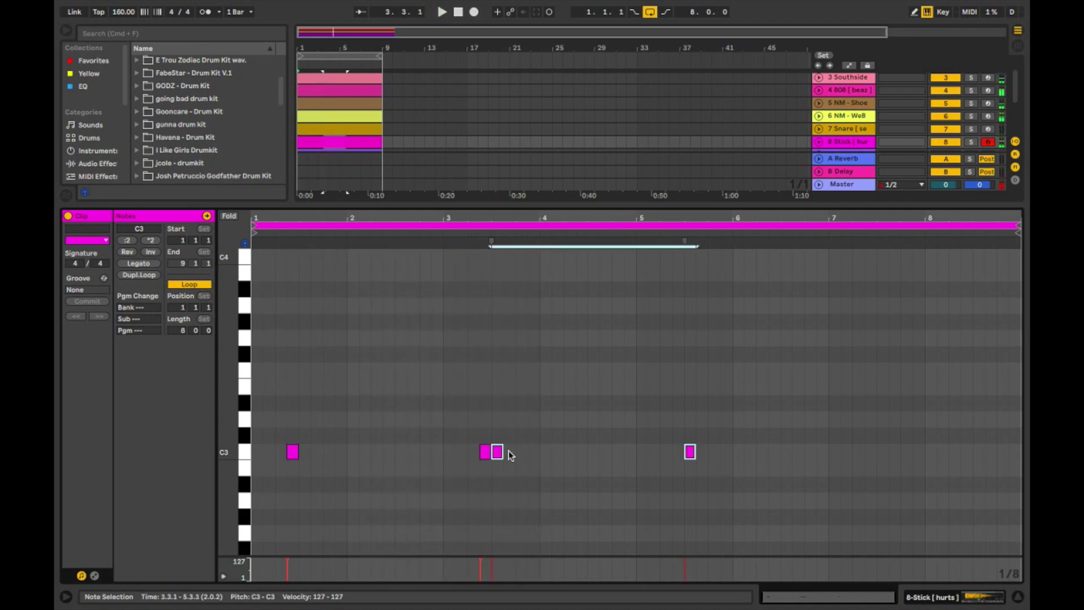
pyautogui.press('Right')
pyautogui.press('space')
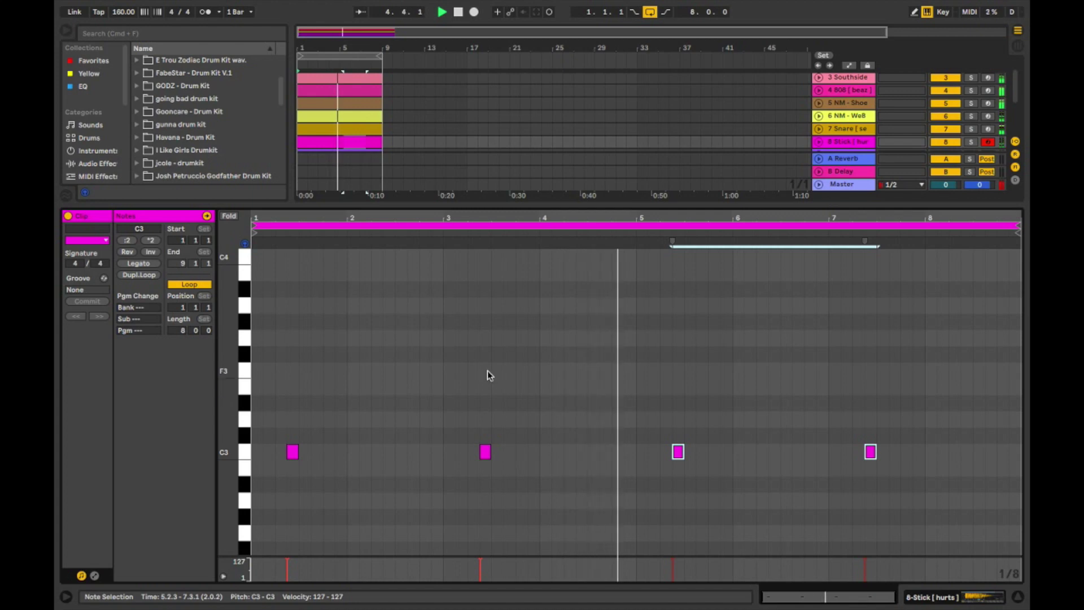
# Open the ThiccMira percussion clip, place a C3 hit at 1.1.3, and raise its velocity to 127
pyautogui.scroll(-2, 355, 131)
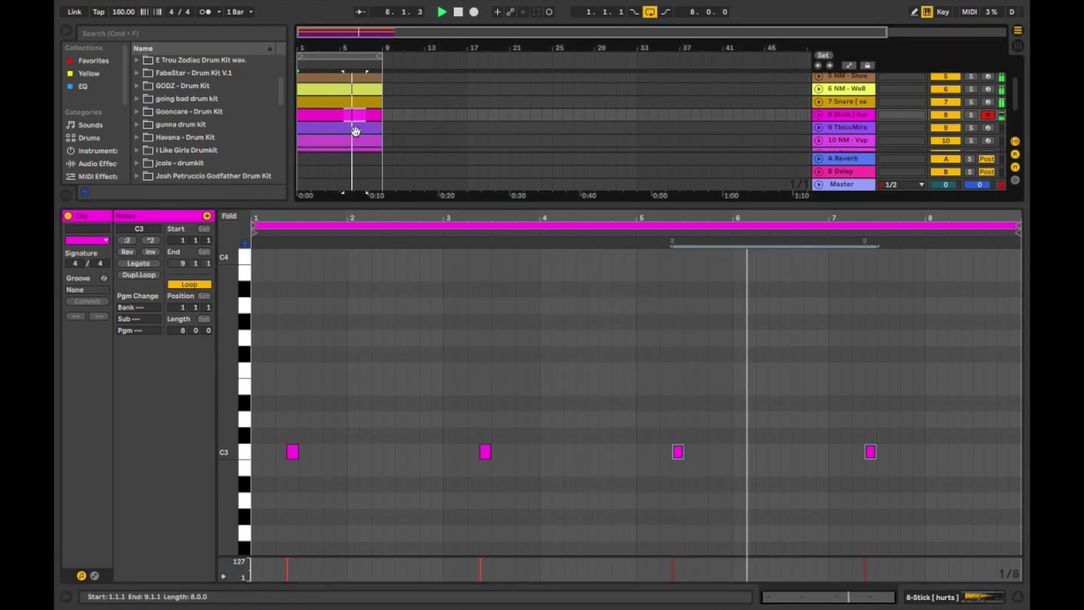
pyautogui.click(356, 131)
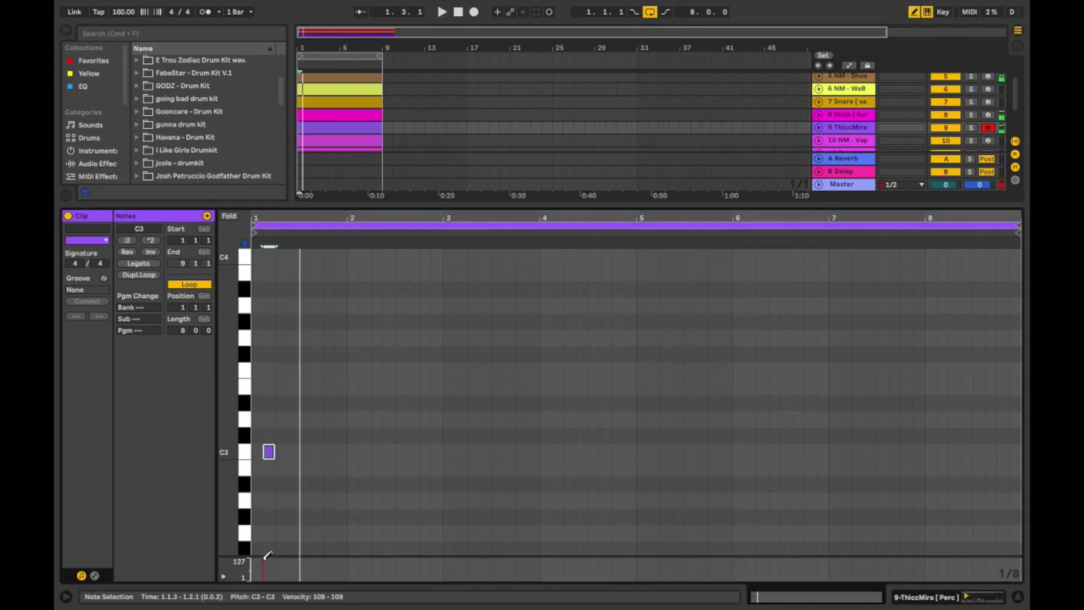
pyautogui.moveTo(268, 555); pyautogui.dragTo(262, 508)
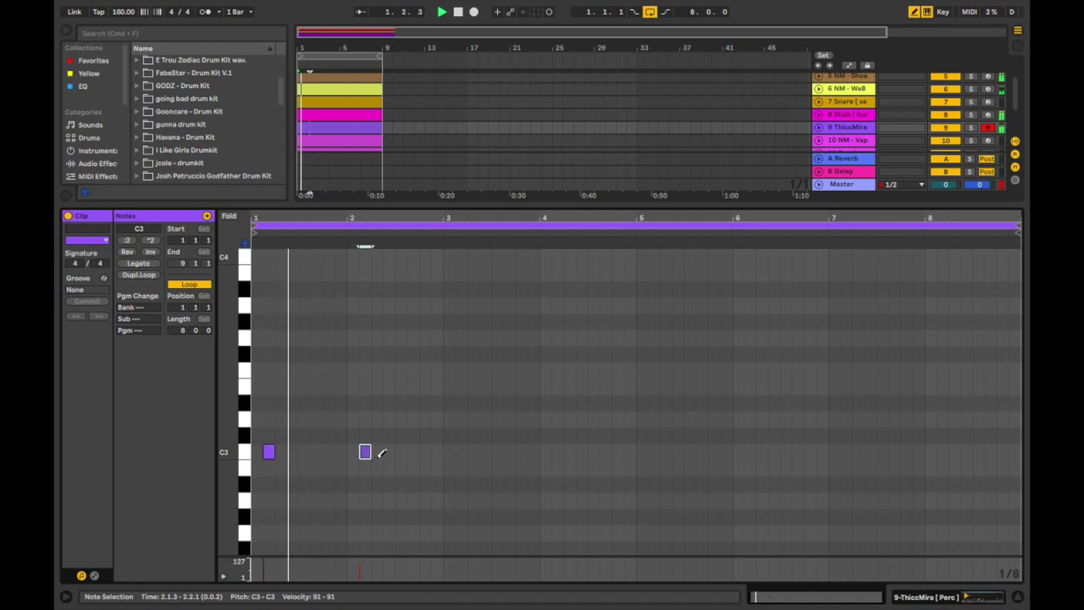
# Try a percussion hit at 2.1.3, and place one at 3.1.3 with velocity 127 instead
pyautogui.press('space')
pyautogui.click(364, 451)
pyautogui.press('space')
pyautogui.press('space')
pyautogui.click(463, 452)
pyautogui.press('space')
pyautogui.click(454, 559)
pyautogui.press('b')
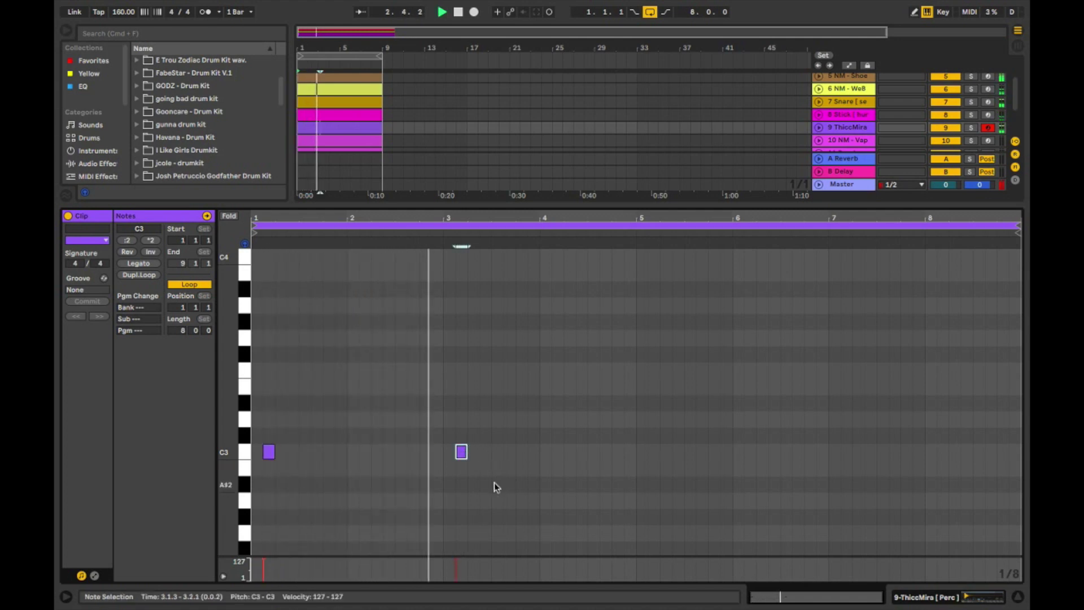
# Select both percussion hits and duplicate them further along the clip
pyautogui.press('space')
pyautogui.moveTo(544, 418); pyautogui.dragTo(253, 461)
pyautogui.press('super+d')
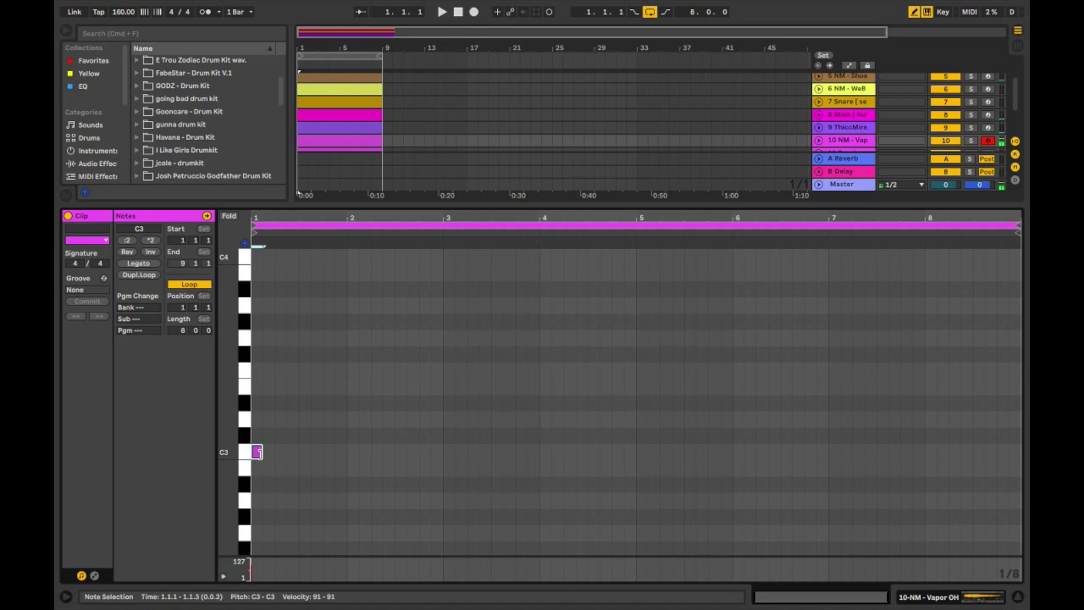
# Lengthen the Vapor open hat's C3 note at 1.1.1 to end at 1.3.1, and set its velocity to 127
pyautogui.moveTo(269, 453); pyautogui.dragTo(291, 460)
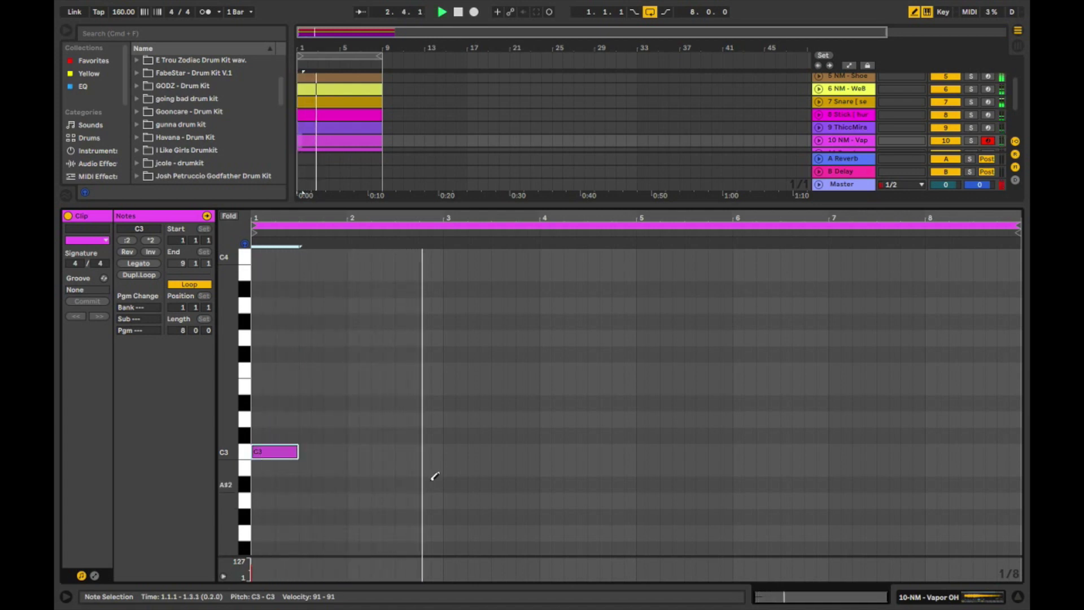
pyautogui.press('space')
pyautogui.press('space')
pyautogui.press('space')
pyautogui.press('space')
# Duplicate the Vapor open hat note and shift the copy to 3.1.1
pyautogui.press('super+d')
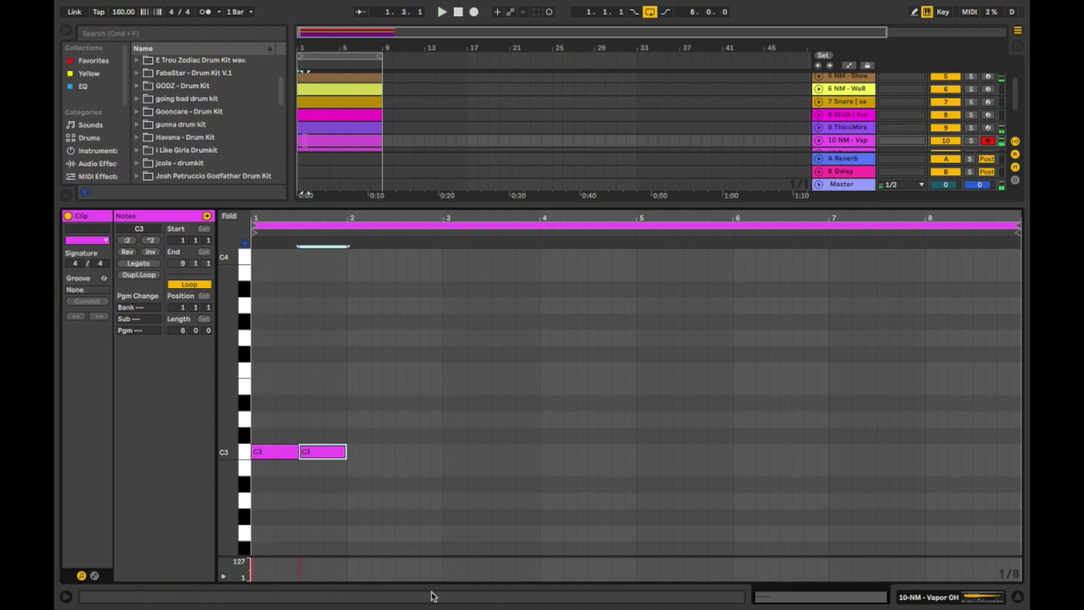
pyautogui.press('Right')
pyautogui.press('Right')
pyautogui.press('Right')
pyautogui.press('Right')
pyautogui.press('Right')
pyautogui.press('Right')
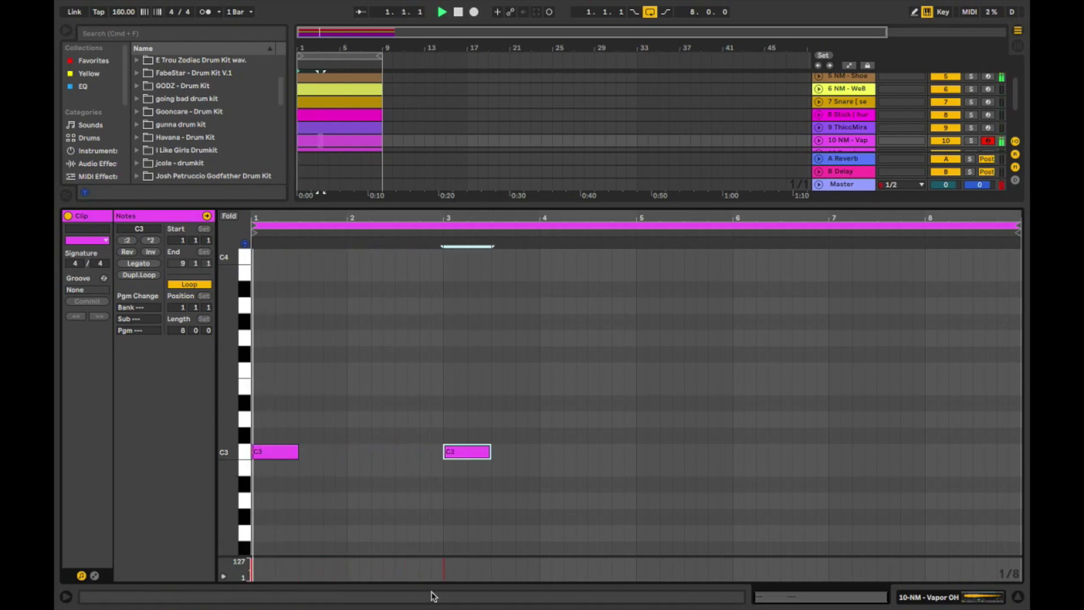
# Duplicate both Vapor open hat notes and shift the copies to 5.1.1 and 7.1.1
pyautogui.moveTo(486, 374); pyautogui.dragTo(264, 515)
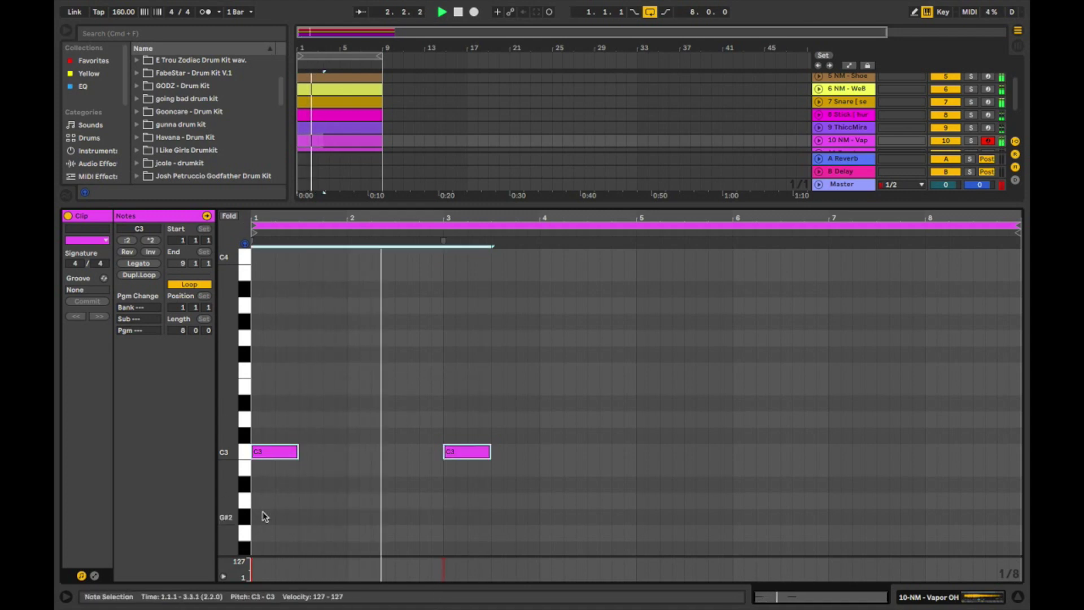
pyautogui.press('super+d')
pyautogui.press('Right')
pyautogui.press('Right')
pyautogui.press('Right')
pyautogui.press('Right')
pyautogui.press('Right')
pyautogui.press('Right')
pyautogui.press('Right')
pyautogui.press('Right')
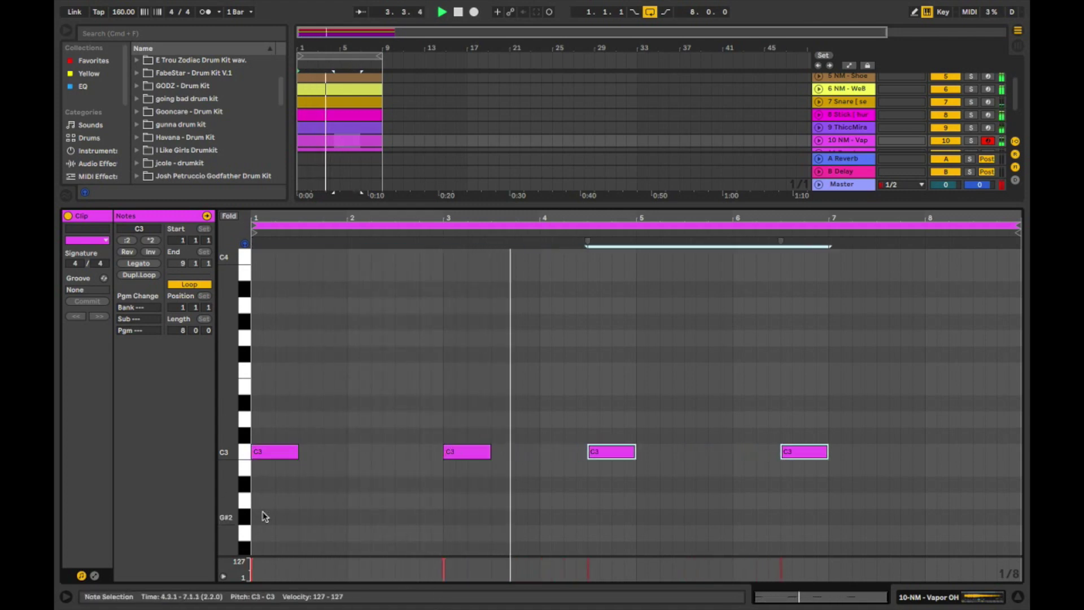
pyautogui.press('Right')
pyautogui.press('Right')
pyautogui.press('Right')
pyautogui.press('Right')
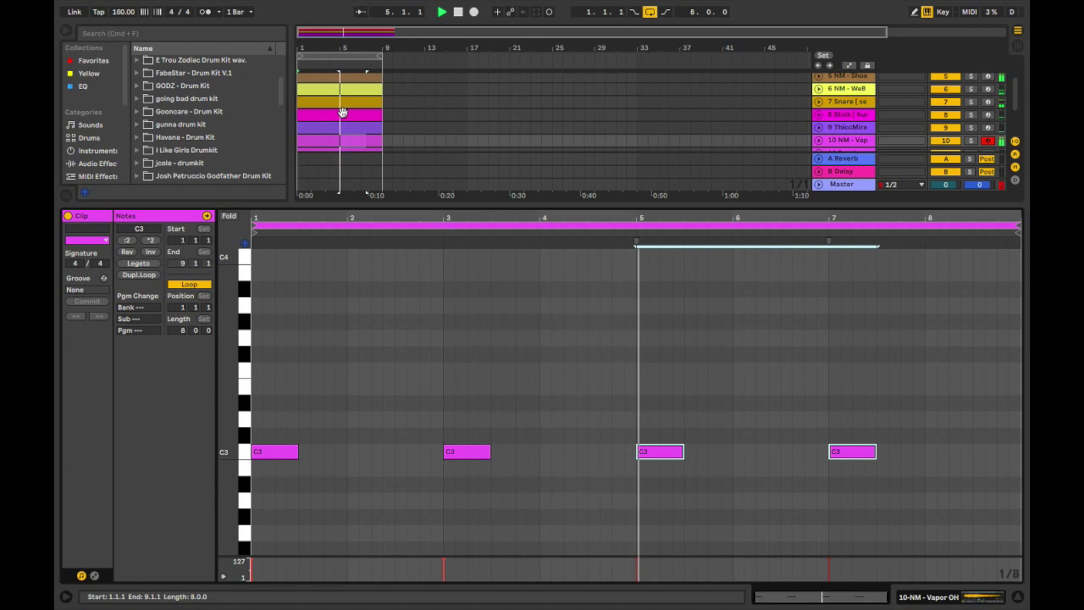
# Open the Dumber open hat clip, place half-bar C3 notes at 1.1.1 and 3.1.1, and set both to velocity 127
pyautogui.scroll(-2, 343, 113)
pyautogui.doubleClick(343, 126)
pyautogui.press('b')
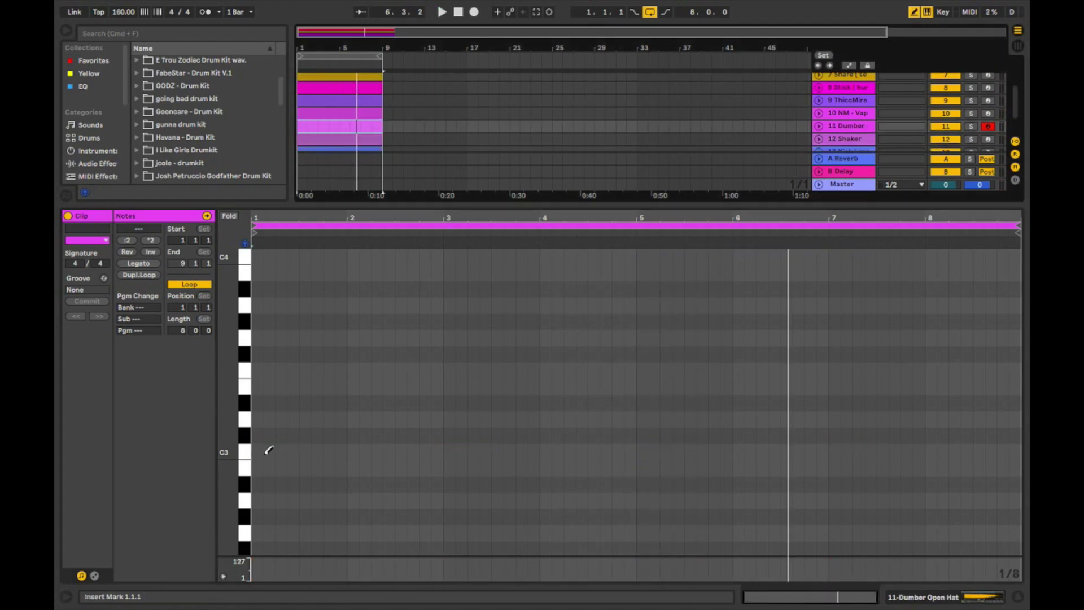
pyautogui.press('space')
pyautogui.click(261, 451)
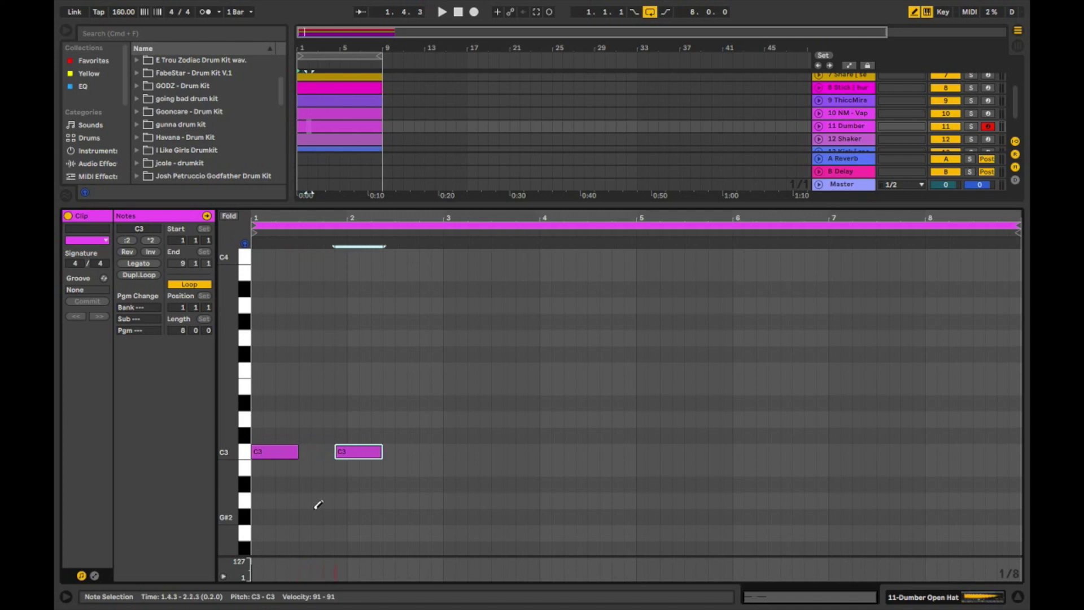
pyautogui.moveTo(493, 408); pyautogui.dragTo(203, 508)
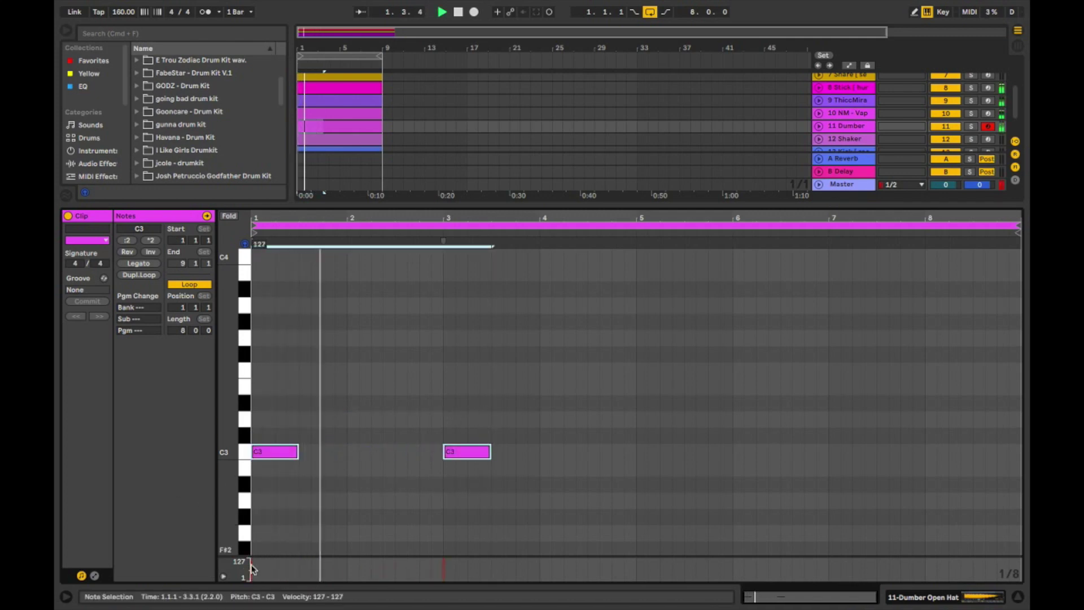
# Try the two Dumber open hat notes starting at 1.1.3 and at 1.2.1, and move them back to 1.1.1
pyautogui.moveTo(268, 452); pyautogui.dragTo(283, 457)
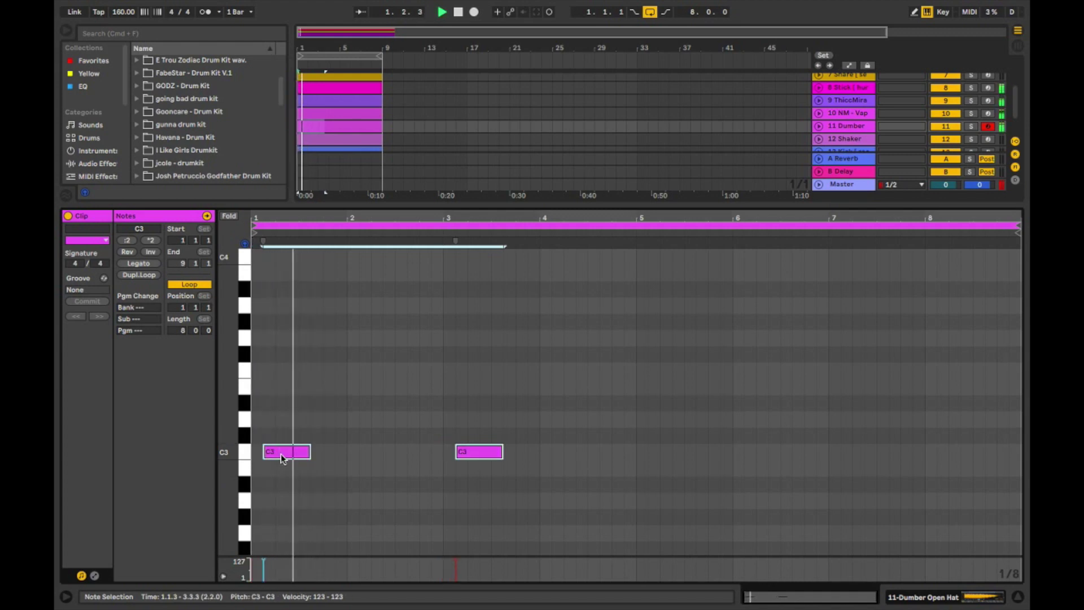
pyautogui.moveTo(282, 457); pyautogui.dragTo(296, 459)
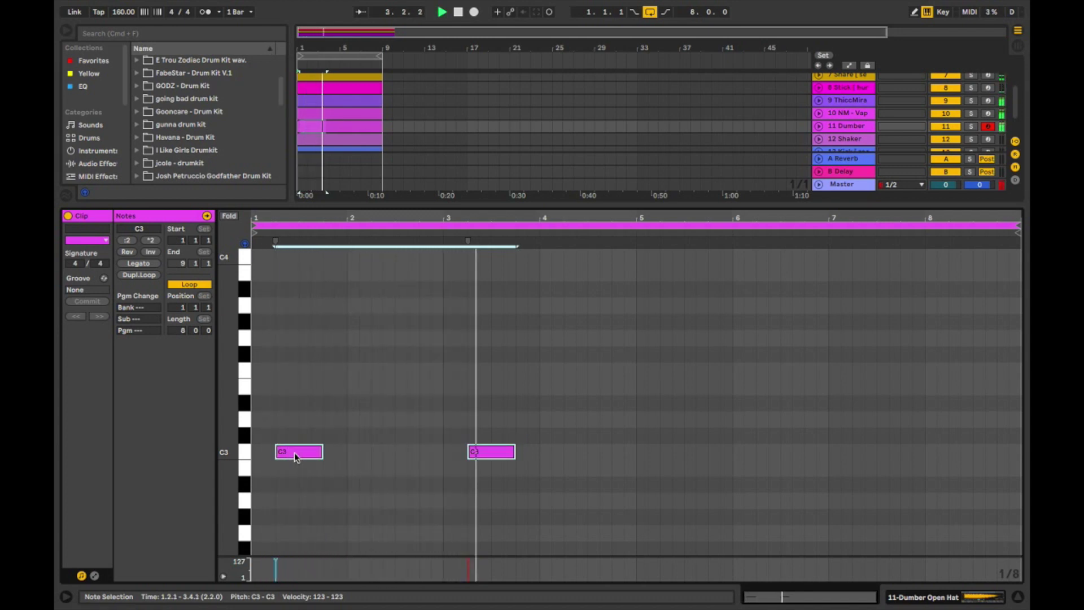
pyautogui.press('space')
pyautogui.moveTo(296, 457); pyautogui.dragTo(272, 460)
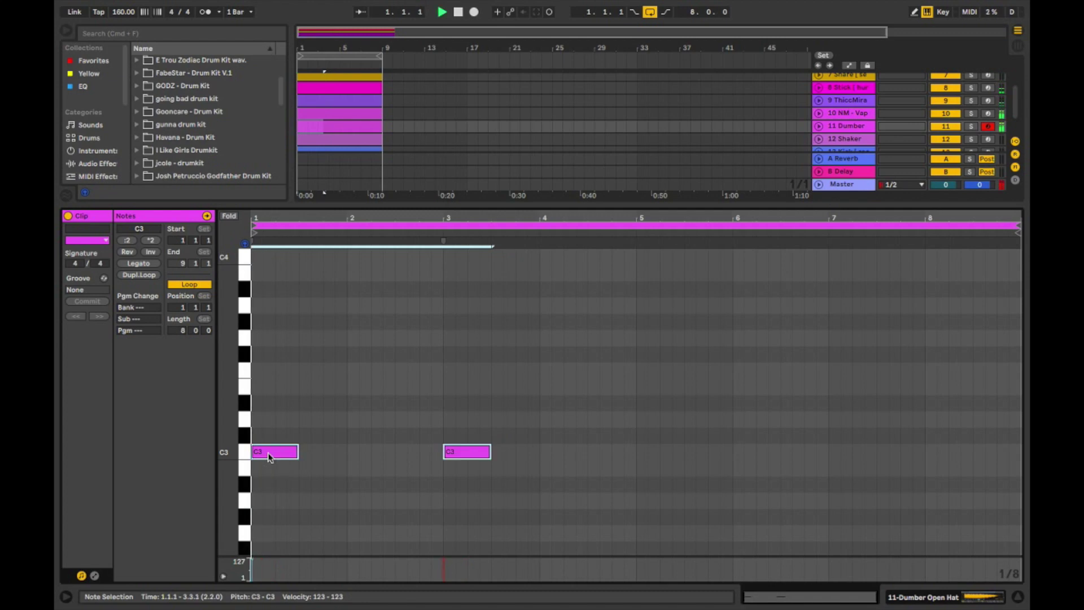
pyautogui.press('space')
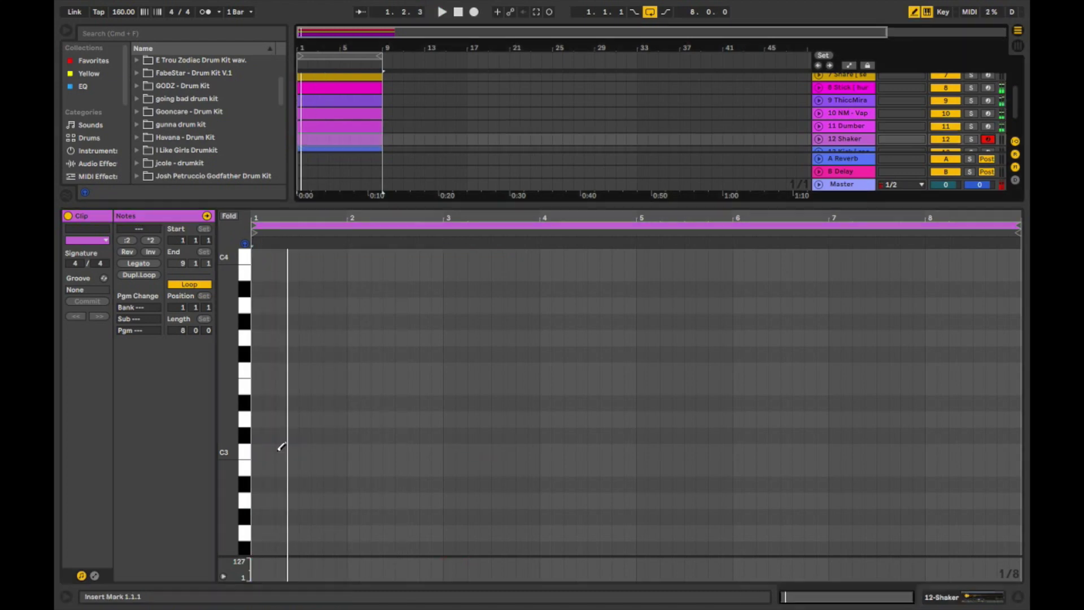
# Try a C3 shaker hit at 1.2.1, and place hits at 1.4.1, 3.4.1, 5.4.1 and 7.4.1 instead
pyautogui.click(280, 452)
pyautogui.press('space')
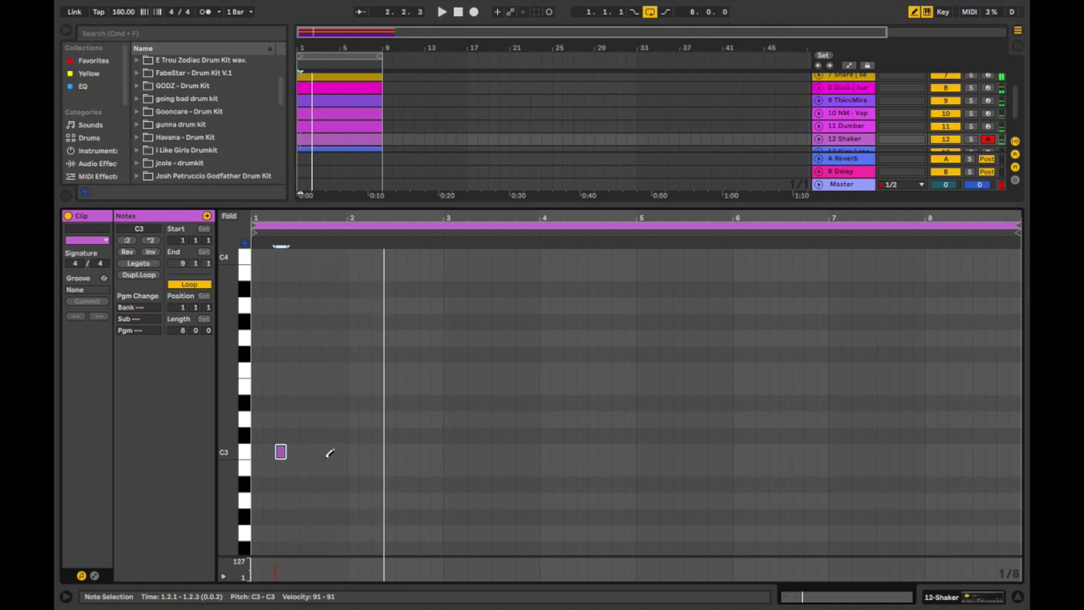
pyautogui.press('space')
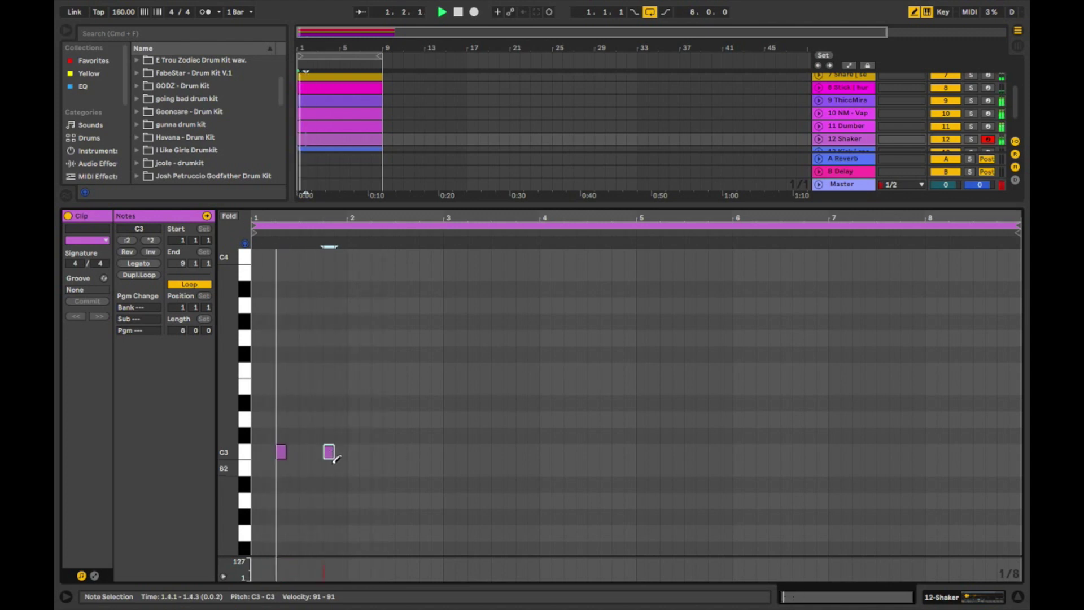
pyautogui.click(283, 450)
pyautogui.press('space')
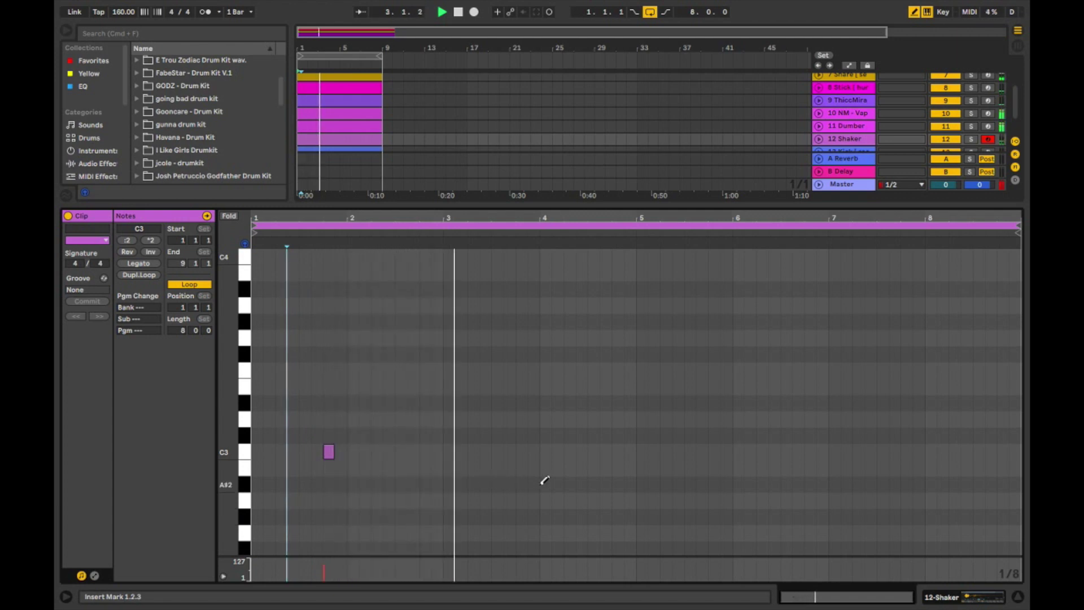
pyautogui.click(521, 451)
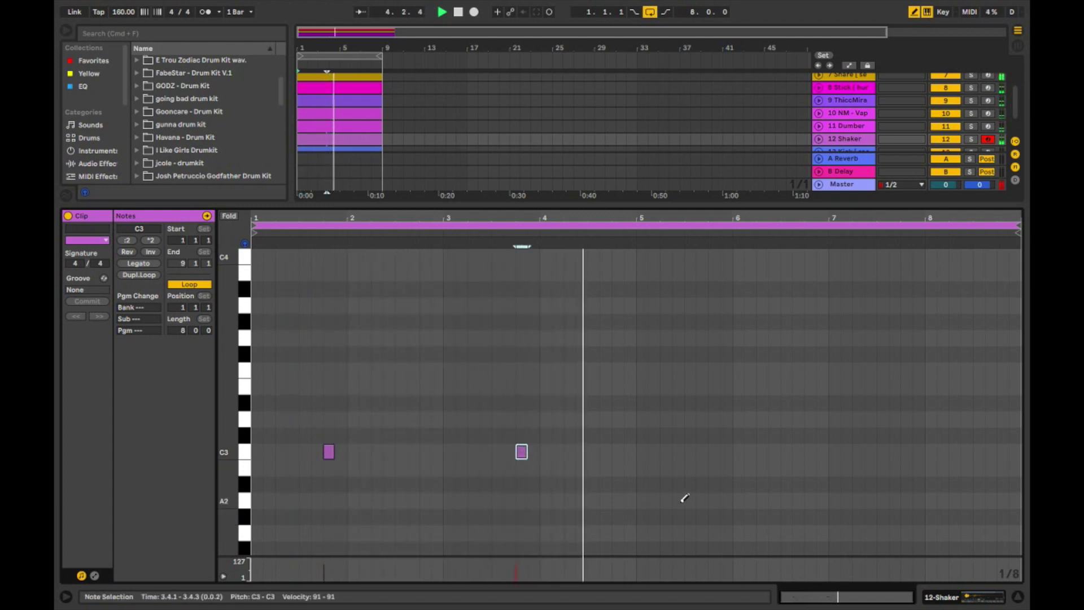
pyautogui.click(715, 452)
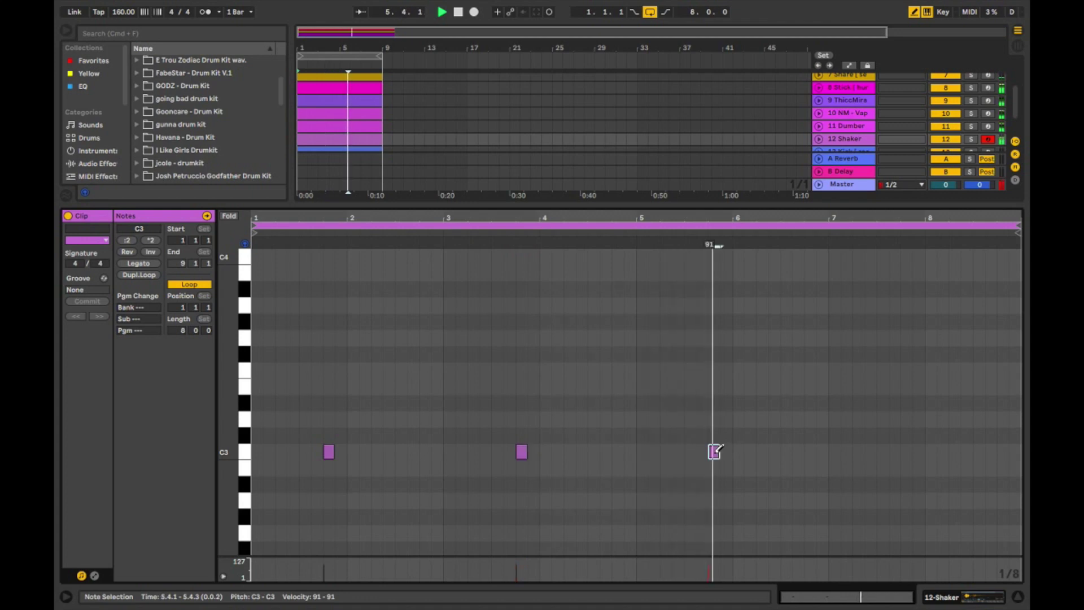
pyautogui.click(906, 452)
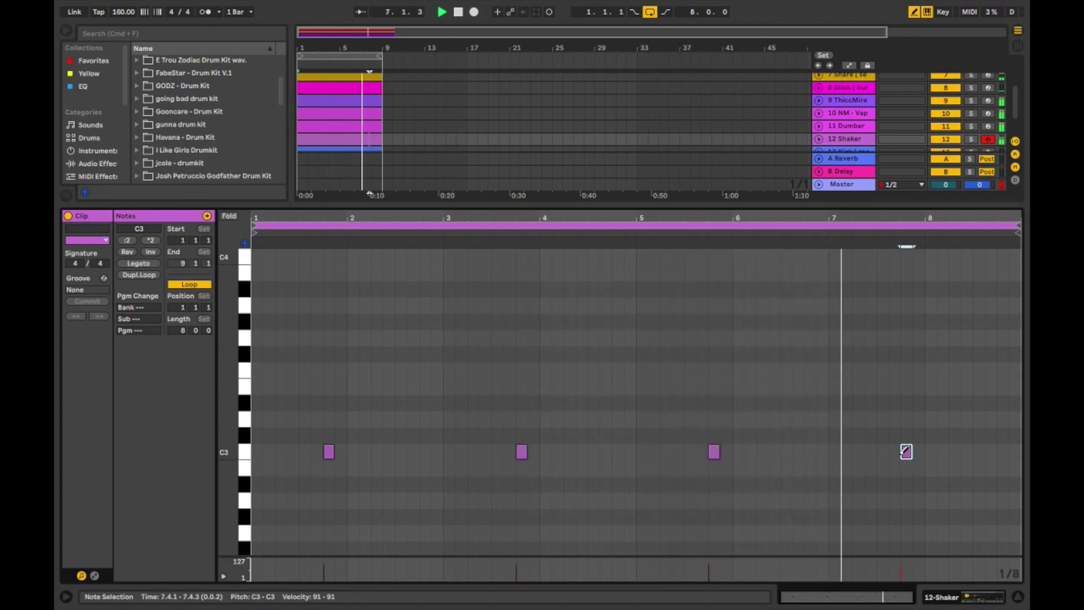
# Select all four shaker hits and raise their velocity to the maximum
pyautogui.press('b')
pyautogui.moveTo(947, 414); pyautogui.dragTo(169, 442)
pyautogui.click(309, 435)
pyautogui.moveTo(309, 436); pyautogui.dragTo(906, 502)
pyautogui.moveTo(707, 567); pyautogui.dragTo(702, 242)
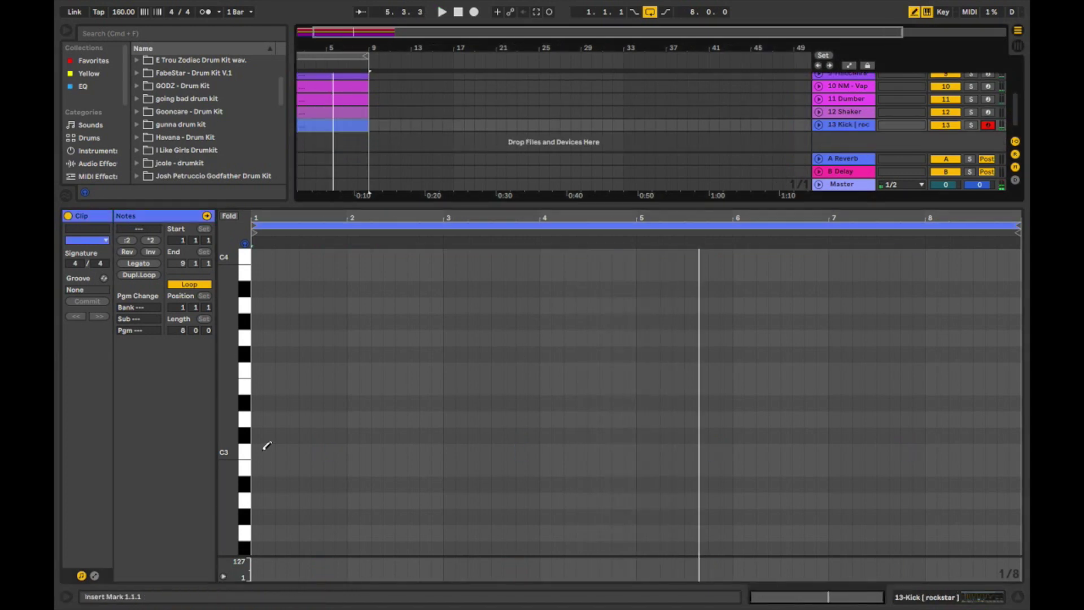
# Place C3 kick hits at 1.1.1, 1.2.3, 1.4.1, 2.2.1 and 2.3.3 in the kick clip
pyautogui.click(258, 452)
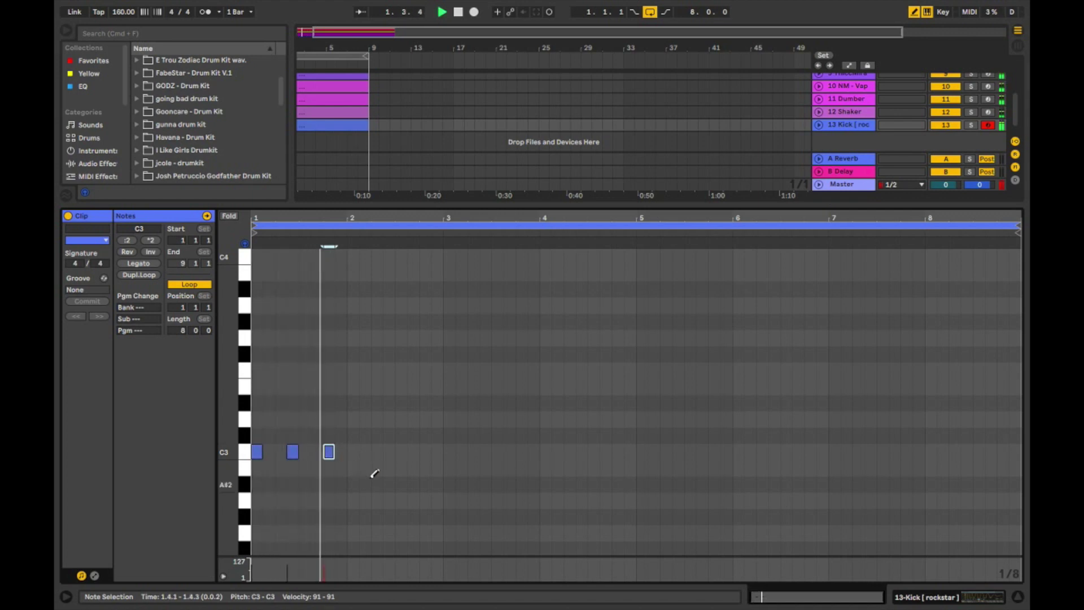
pyautogui.click(376, 451)
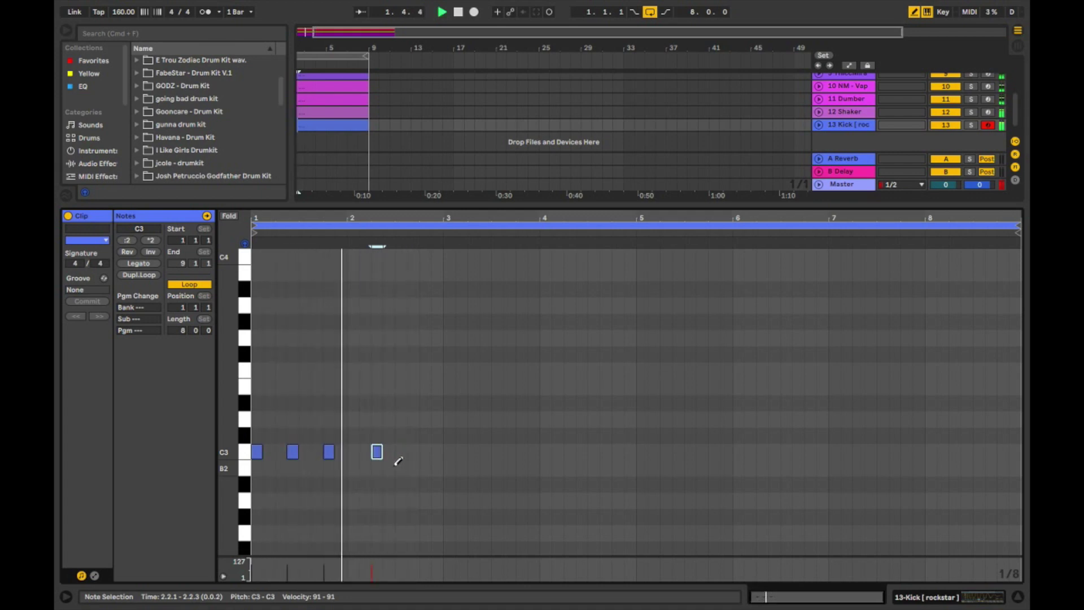
pyautogui.click(418, 452)
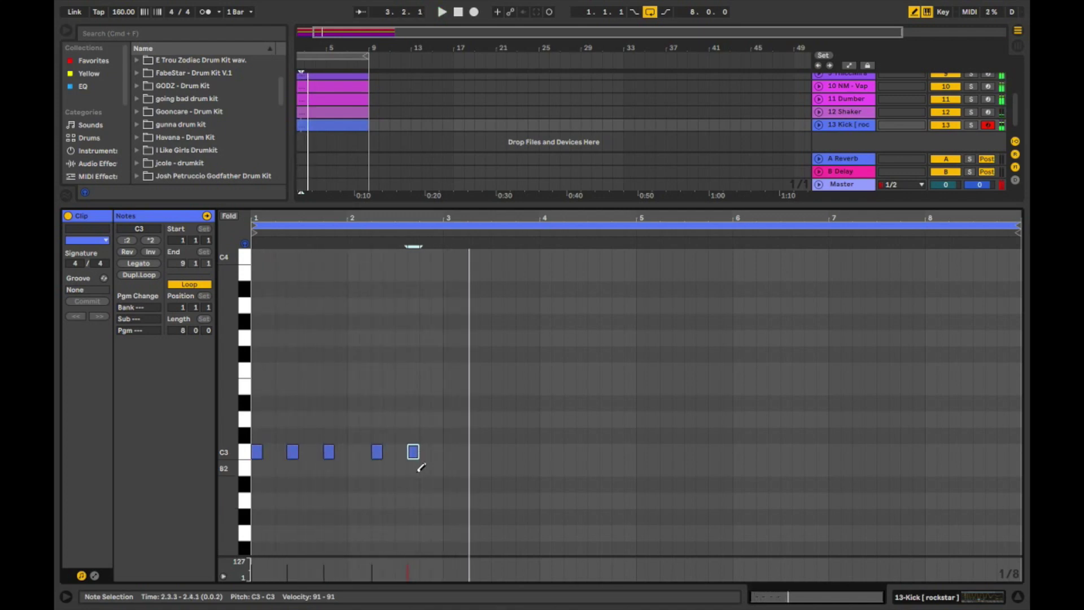
pyautogui.press('space')
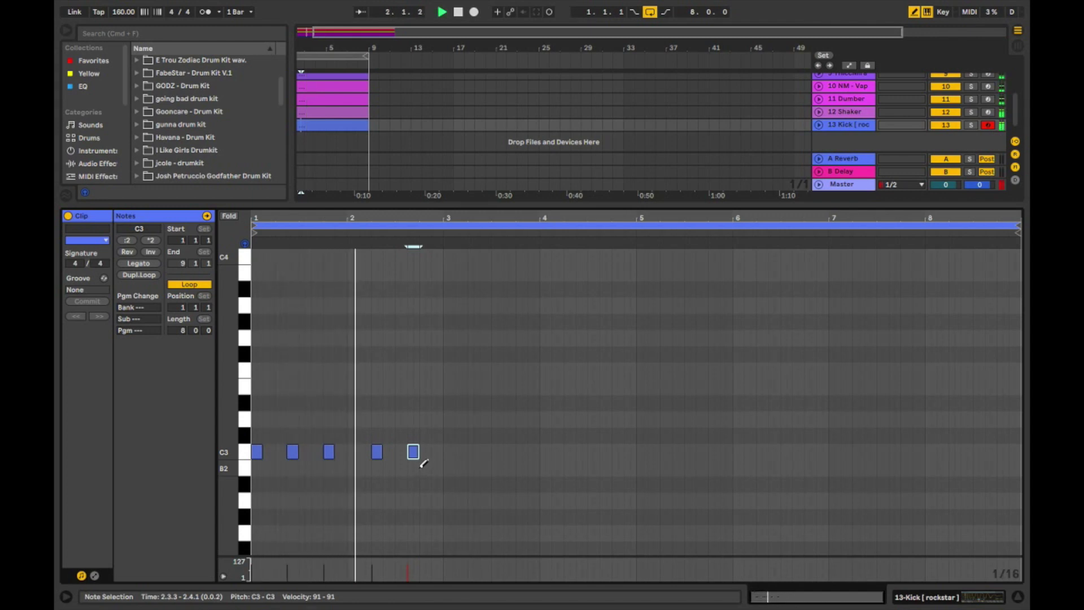
# Try a shorter 1/16 kick hit at 2.2.1 in place of the existing one, and undo the replacement
pyautogui.click(376, 452)
pyautogui.click(376, 453)
pyautogui.press('space')
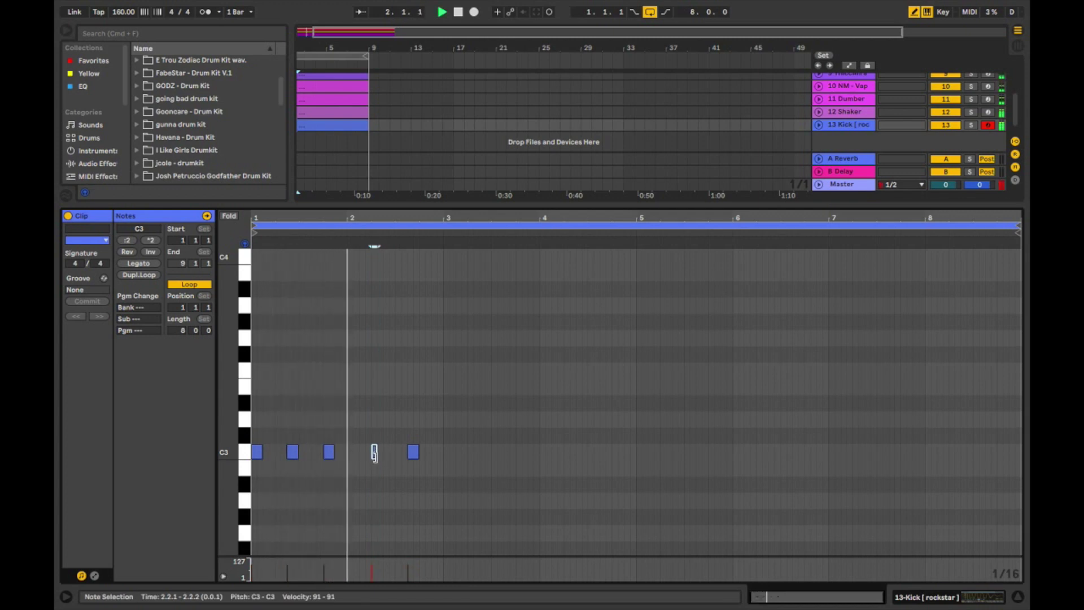
pyautogui.press('space')
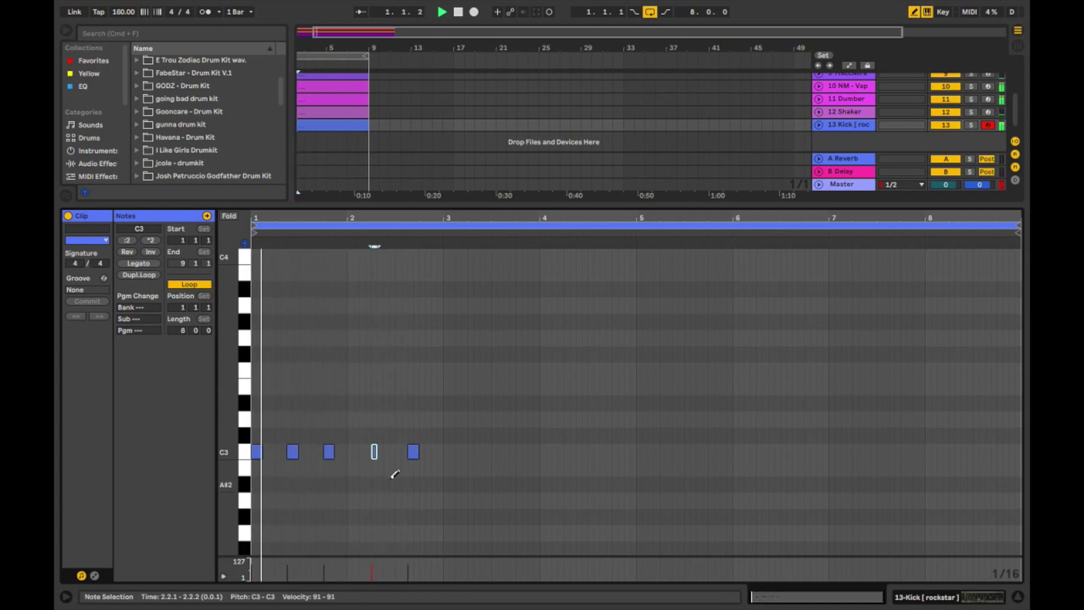
pyautogui.press('super+z')
pyautogui.press('super+z')
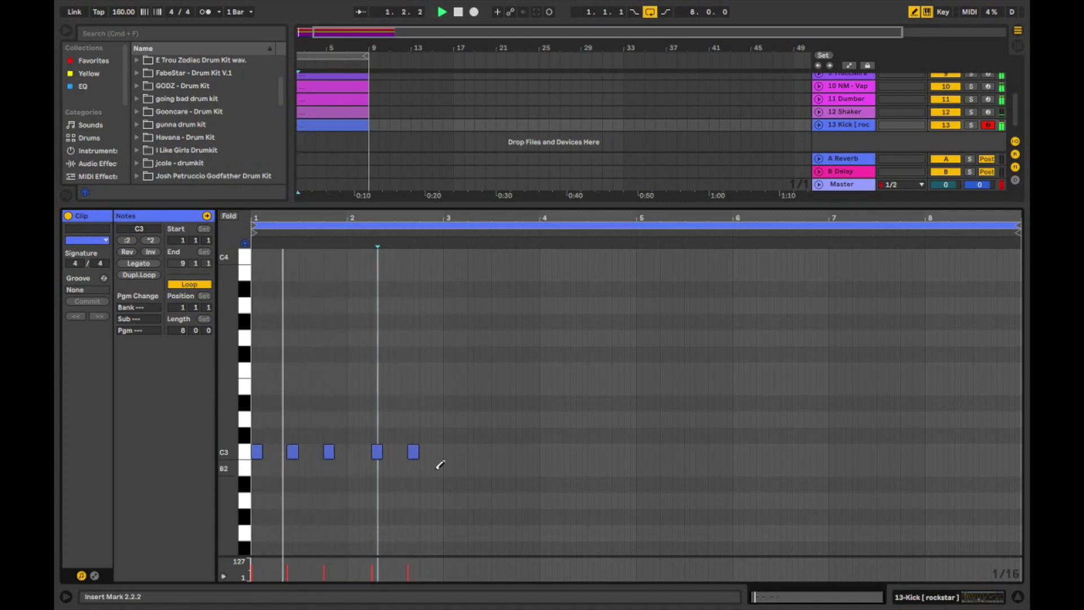
# Add 1/16-long C3 kick hits at 3.1.1, 3.2.3, 3.4.1, 4.2.1 and 4.4.1
pyautogui.click(446, 451)
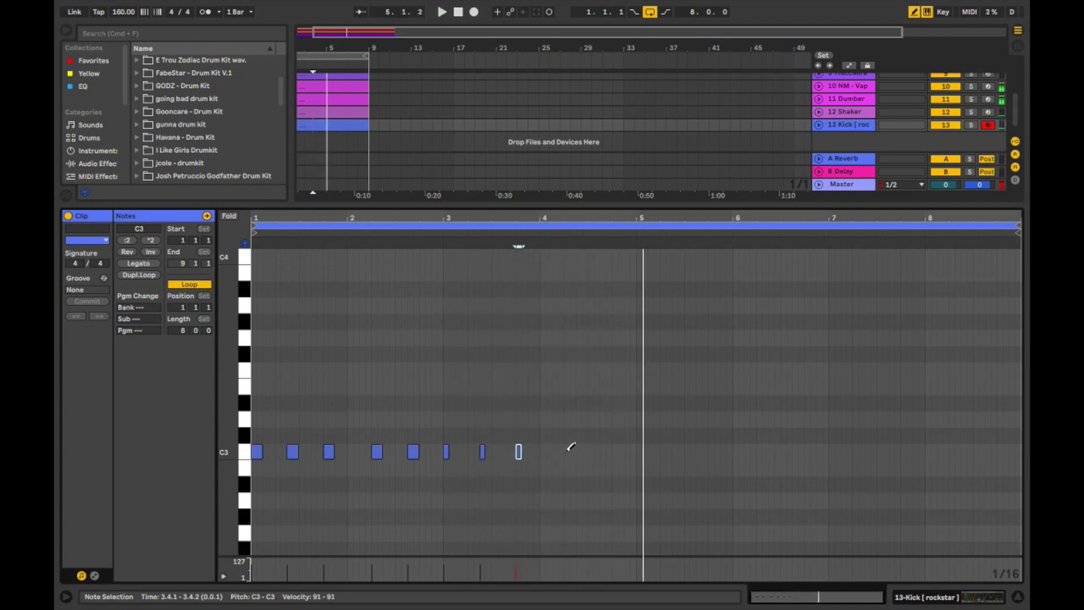
pyautogui.press('space')
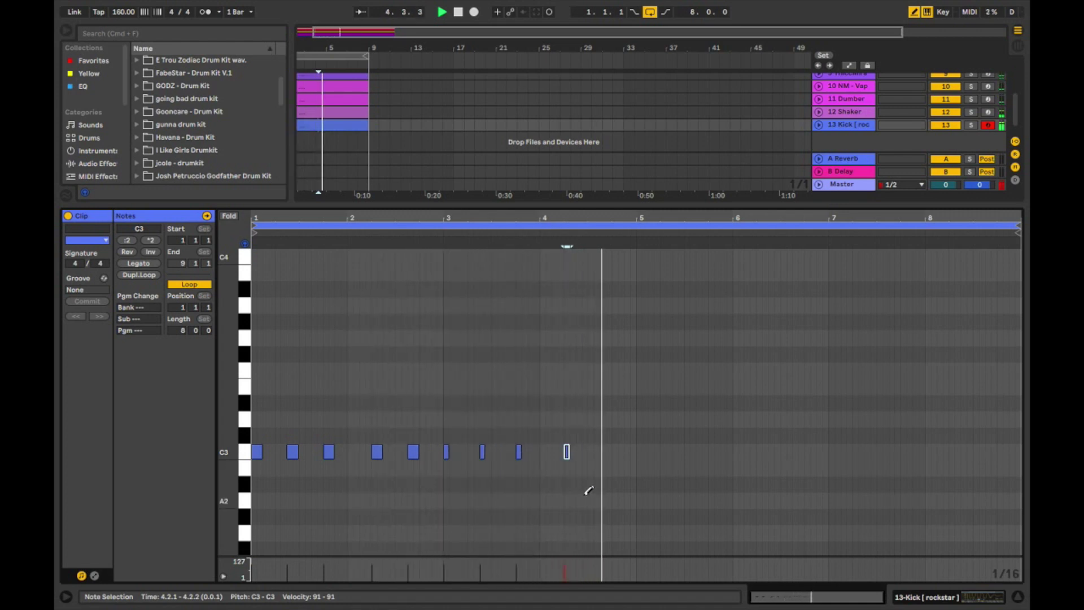
pyautogui.click(615, 452)
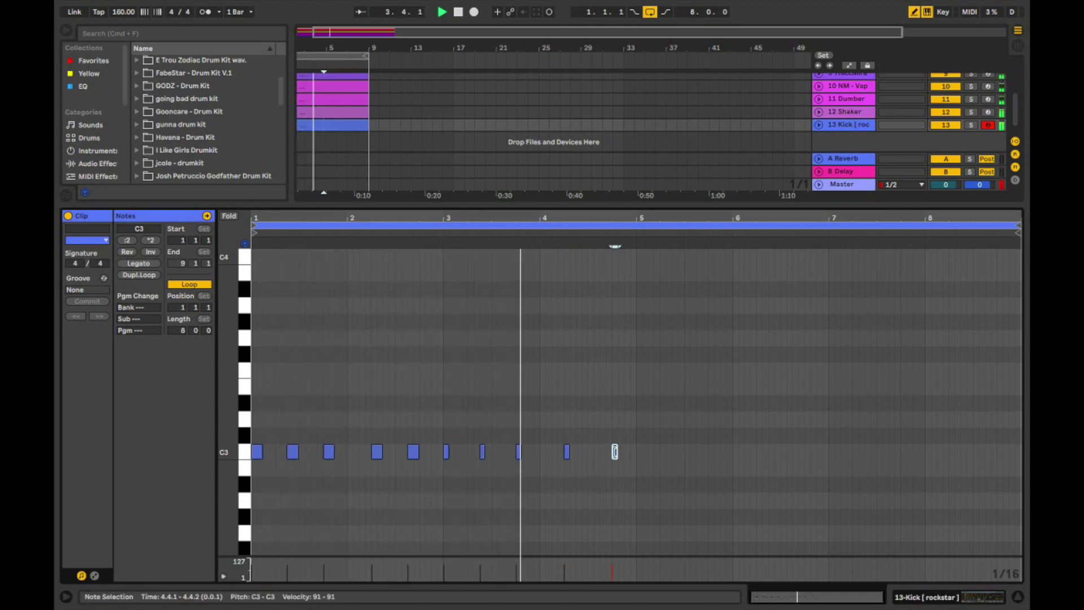
# Rework the bar 4 kick hits to fall at 4.1.3, 4.2.1 and 4.3.3, and add a 1/16 hit at 2.1.3
pyautogui.press('space')
pyautogui.click(590, 451)
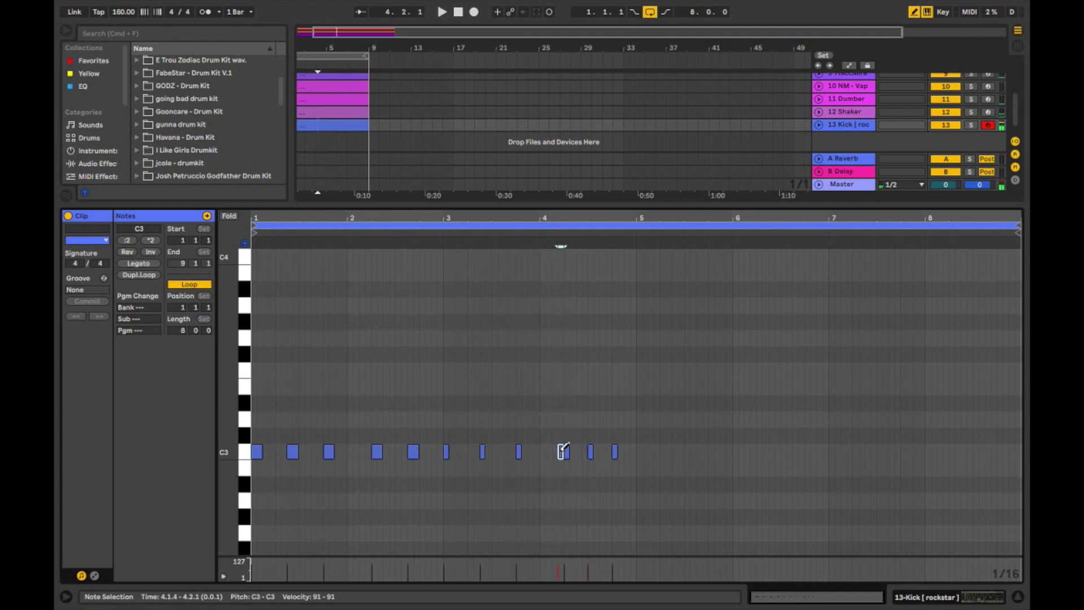
pyautogui.click(591, 451)
pyautogui.click(614, 451)
pyautogui.press('space')
pyautogui.click(362, 452)
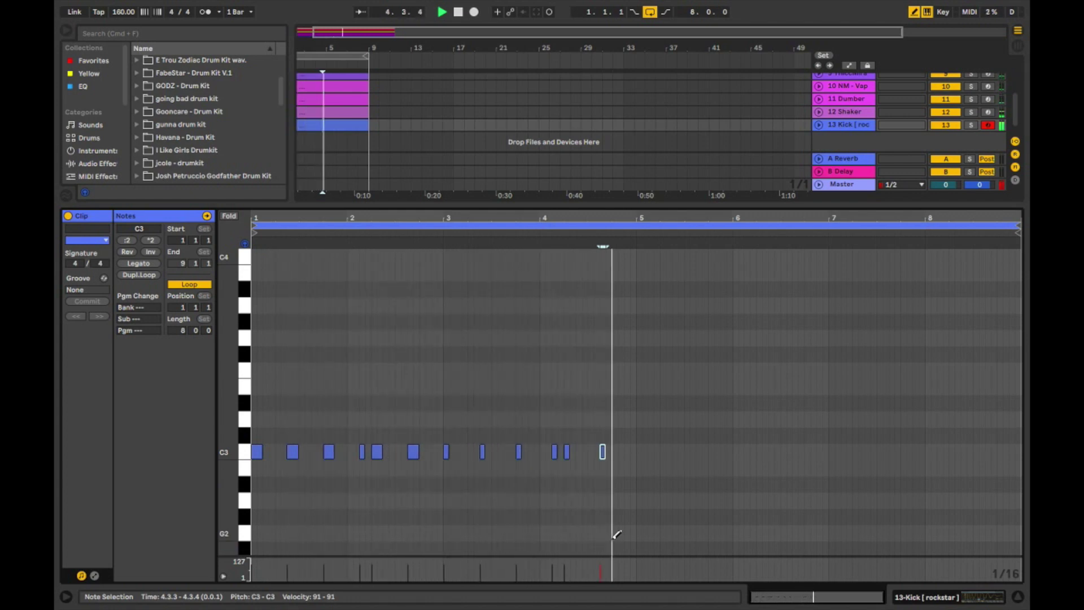
# Lengthen the kick hits in bars 3 and 4 and the one at 2.1.3 to 1/8 notes
pyautogui.press('space')
pyautogui.moveTo(630, 421); pyautogui.dragTo(534, 476)
pyautogui.moveTo(604, 438); pyautogui.dragTo(453, 454)
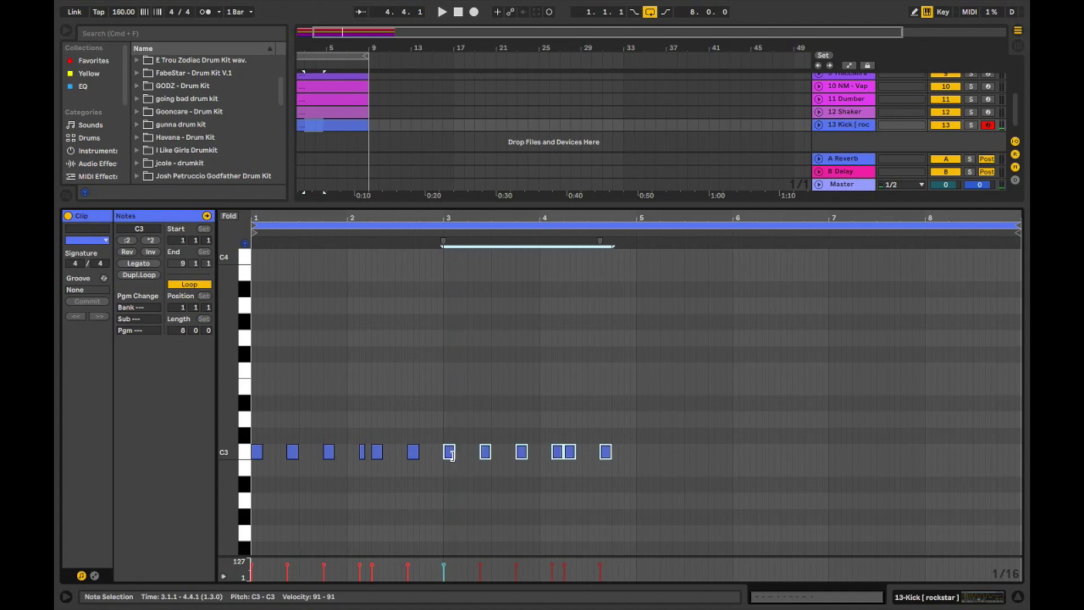
pyautogui.click(362, 451)
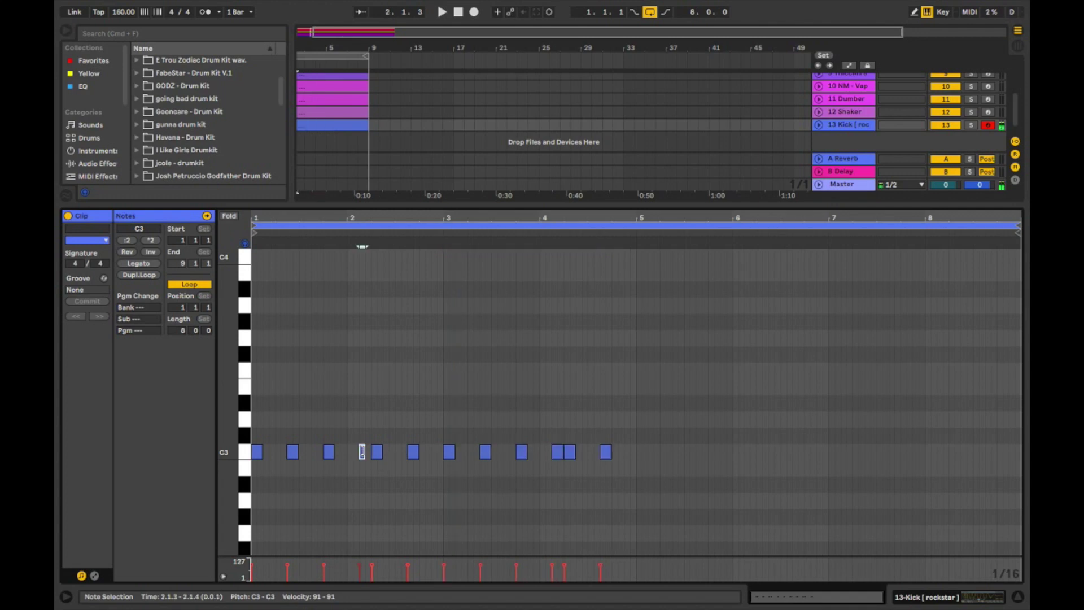
pyautogui.press('space')
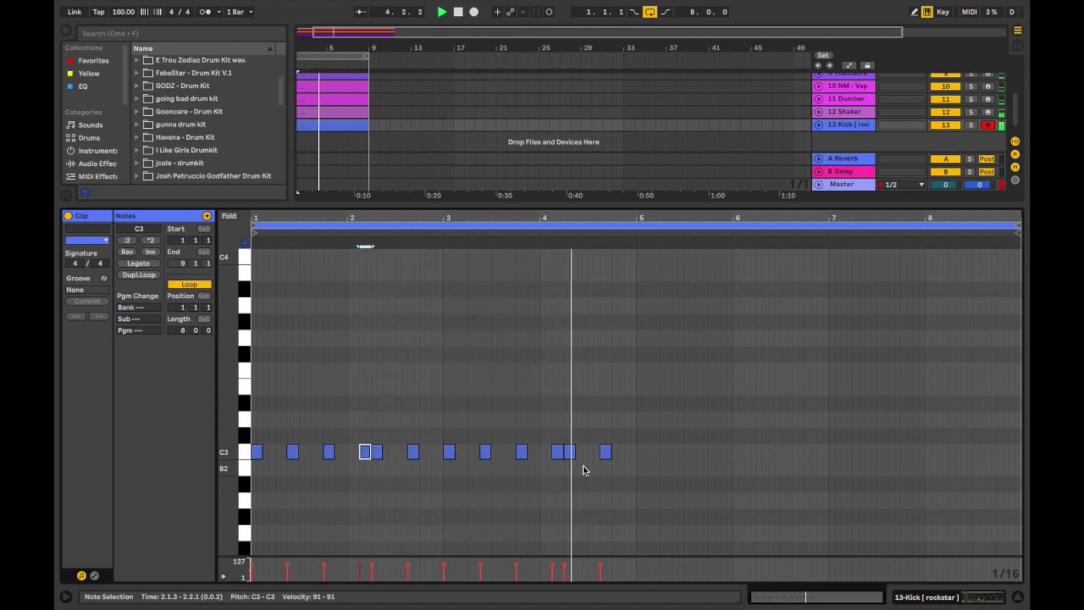
# Select every kick hit in bars 1 to 4 and raise the velocity to 127
pyautogui.press('space')
pyautogui.moveTo(636, 417); pyautogui.dragTo(270, 486)
pyautogui.click(269, 485)
pyautogui.moveTo(740, 404); pyautogui.dragTo(206, 512)
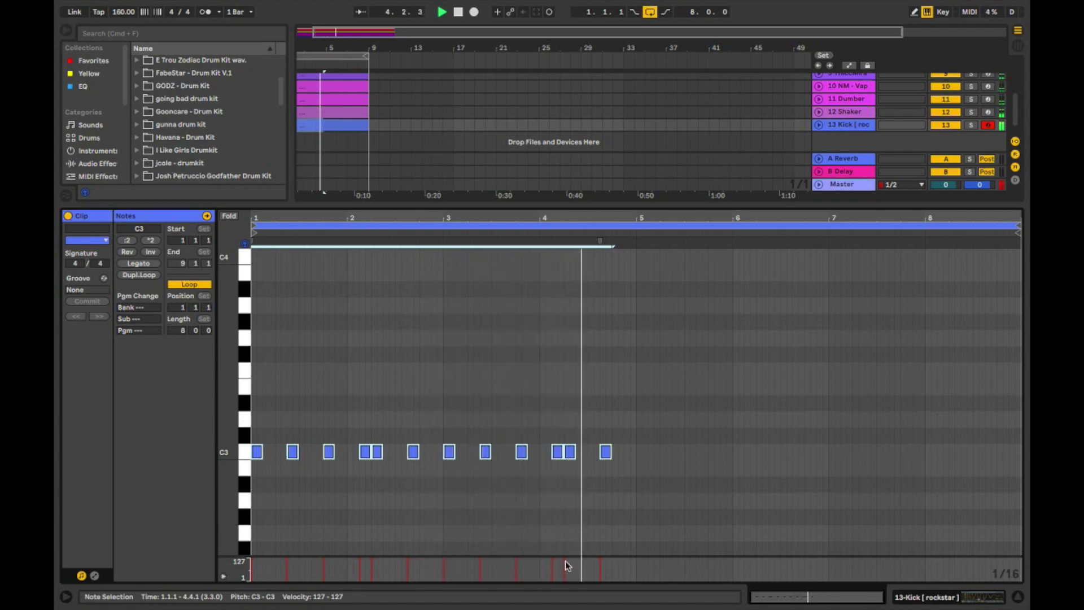
# Duplicate the four-bar kick pattern to start at 5.1.1, and add a kick hit at 4.4.3
pyautogui.press('space')
pyautogui.press('super+d')
pyautogui.press('Right')
pyautogui.press('b')
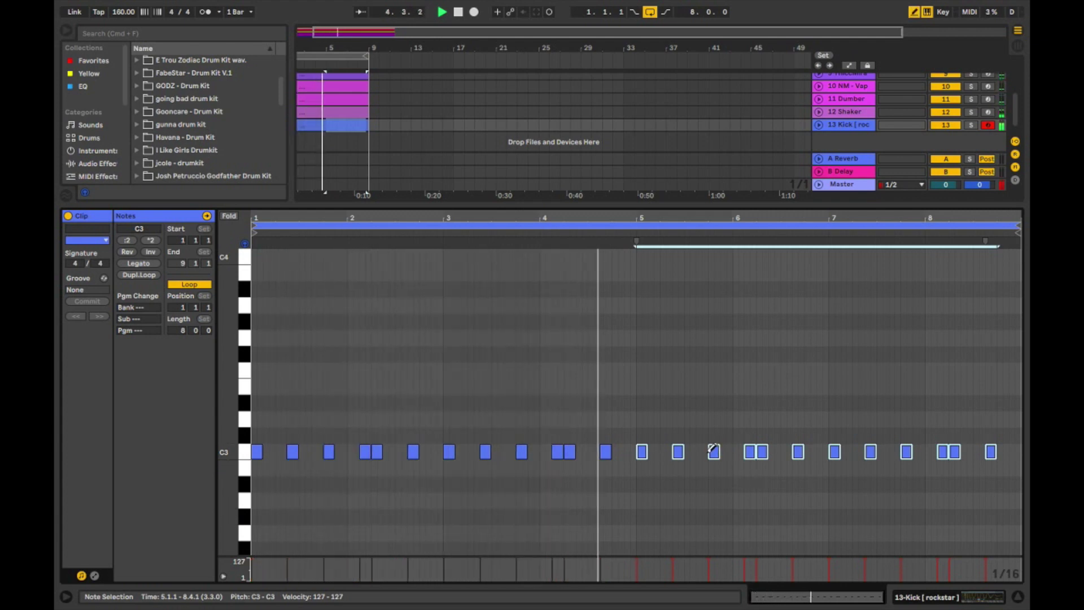
pyautogui.click(627, 451)
pyautogui.press('space')
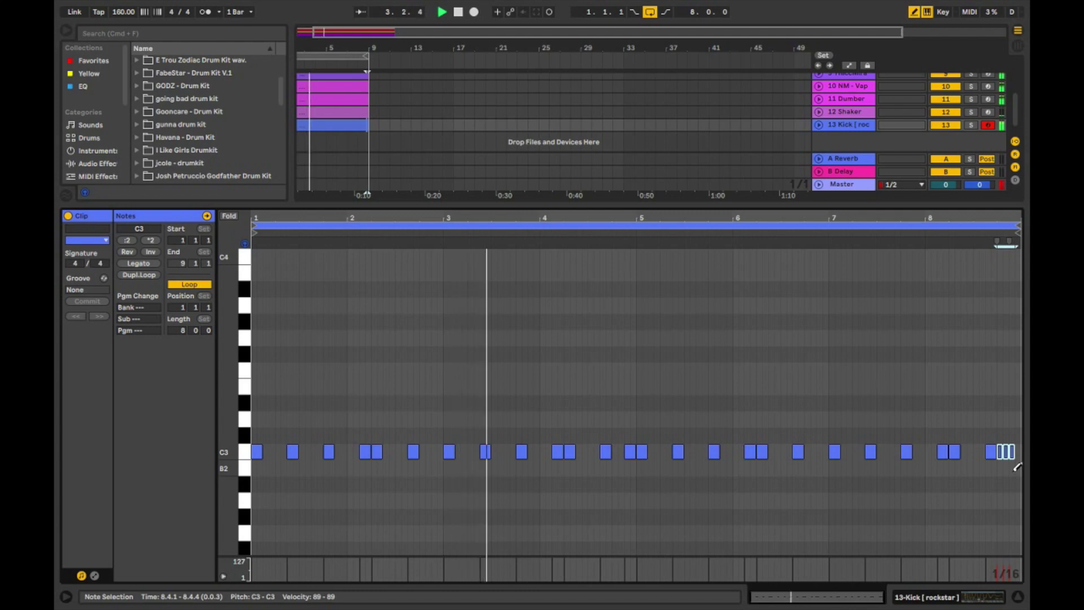
# Replace the 1/16 kick roll starting at 8.4.1 with 1/16-triplet hits, followed by a closing hit at 8.4.3
pyautogui.click(1013, 447)
pyautogui.press('space')
pyautogui.click(1004, 451)
pyautogui.click(999, 451)
pyautogui.click(999, 452)
pyautogui.press('Delete')
pyautogui.click(1002, 448)
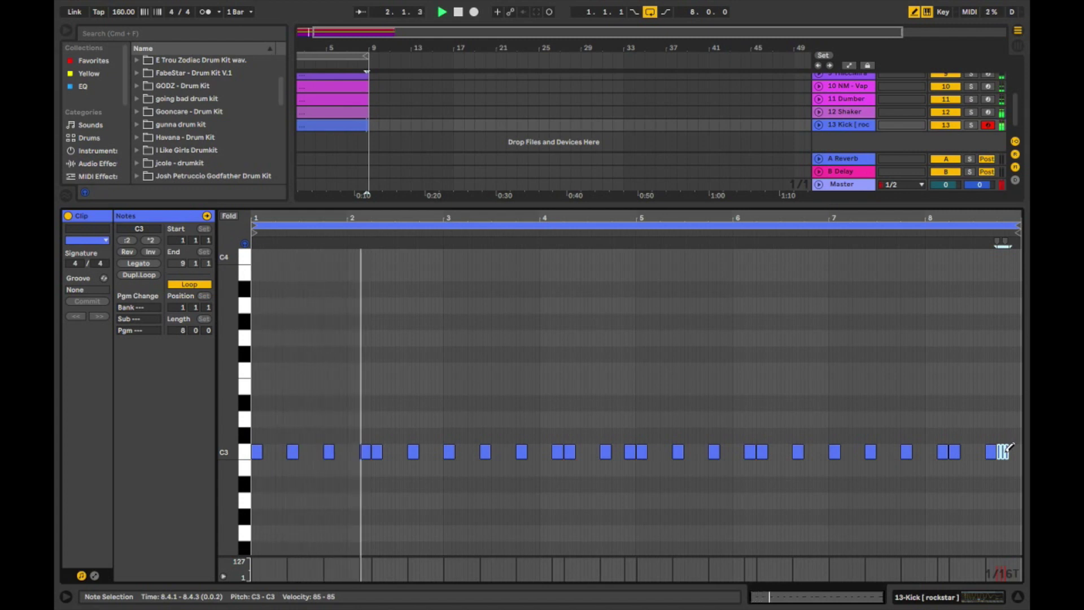
pyautogui.click(1011, 452)
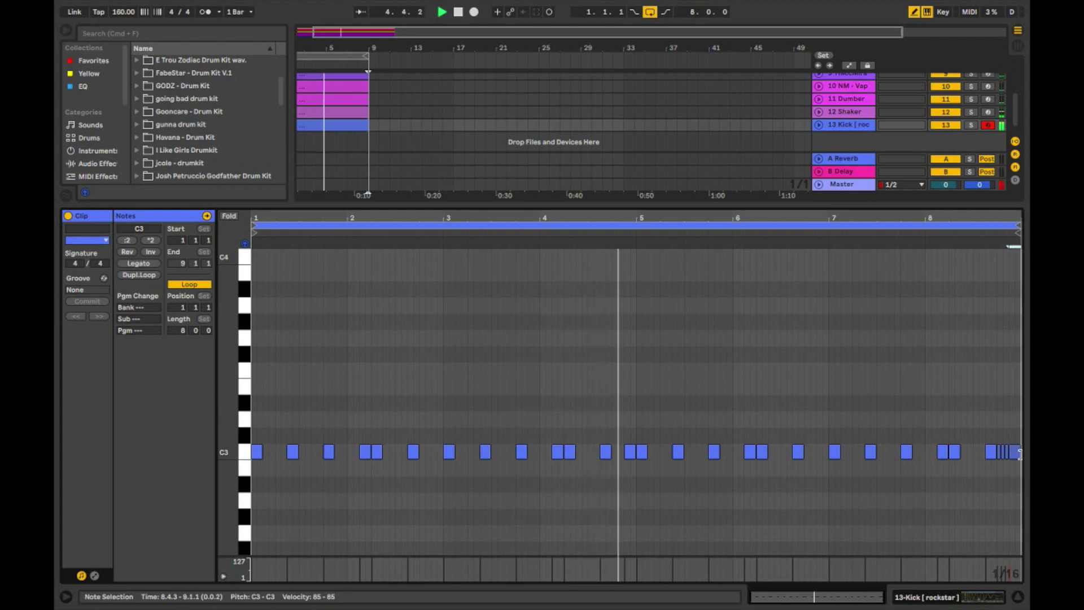
# Set the closing kick hit to end at 9.1.1 and raise the velocity of all hits from 8.4.1 onward to 127
pyautogui.moveTo(1010, 451); pyautogui.dragTo(992, 452)
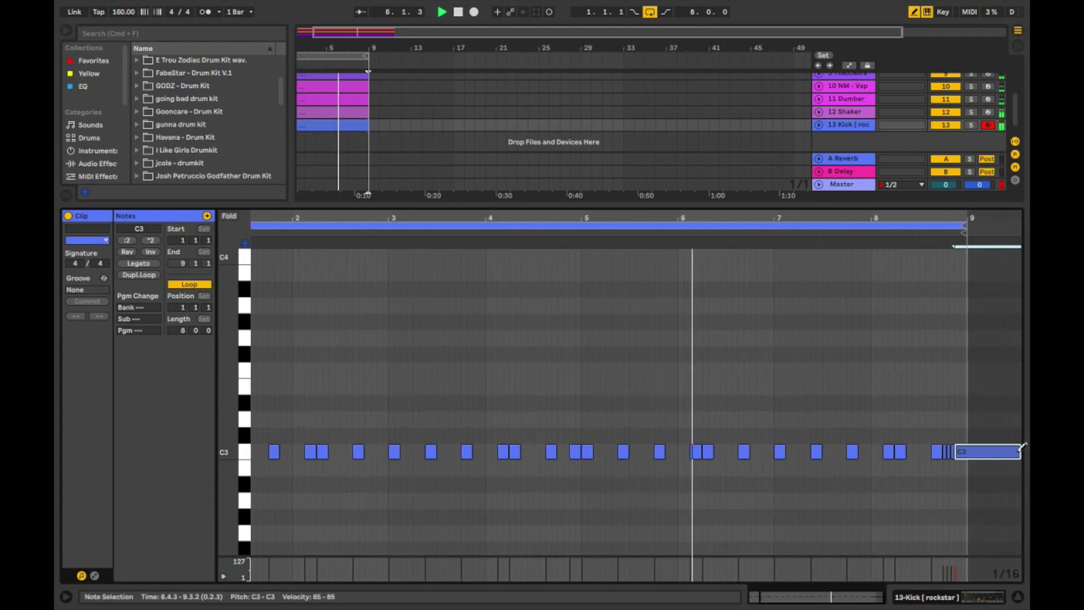
pyautogui.moveTo(989, 455); pyautogui.dragTo(958, 452)
pyautogui.press('b')
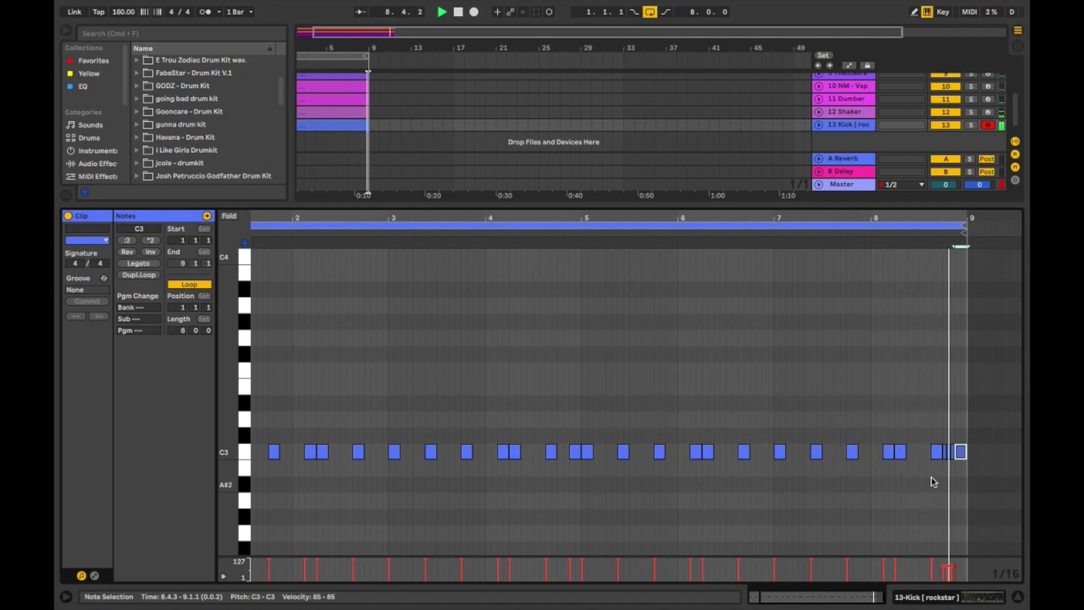
pyautogui.moveTo(943, 440); pyautogui.dragTo(993, 492)
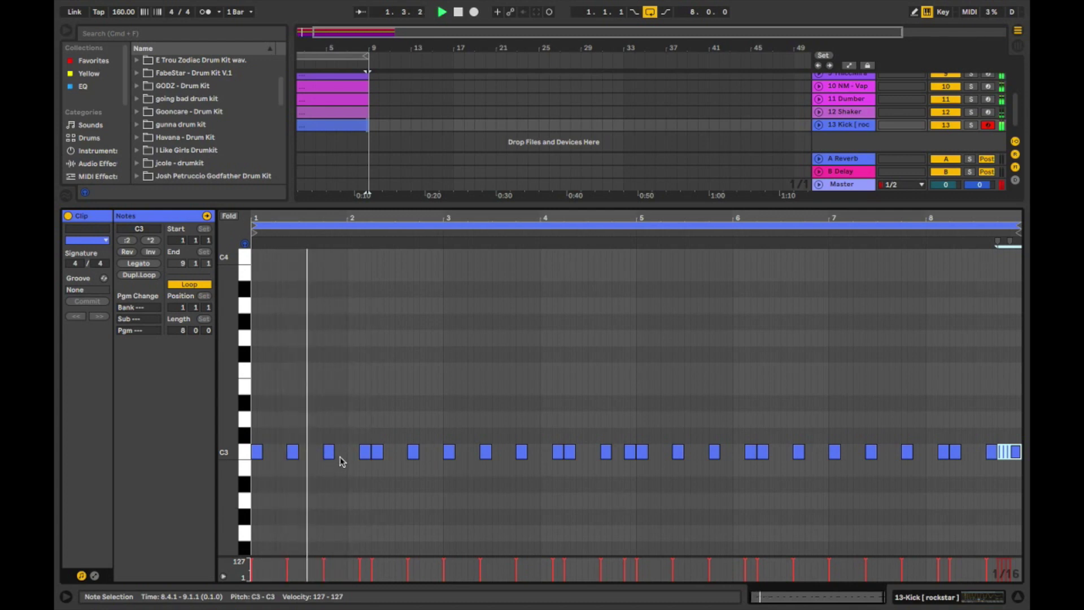
# Try the kick pattern without the hits at 2.2.1 and 6.2.1, and undo both deletions
pyautogui.press('Delete')
pyautogui.press('space')
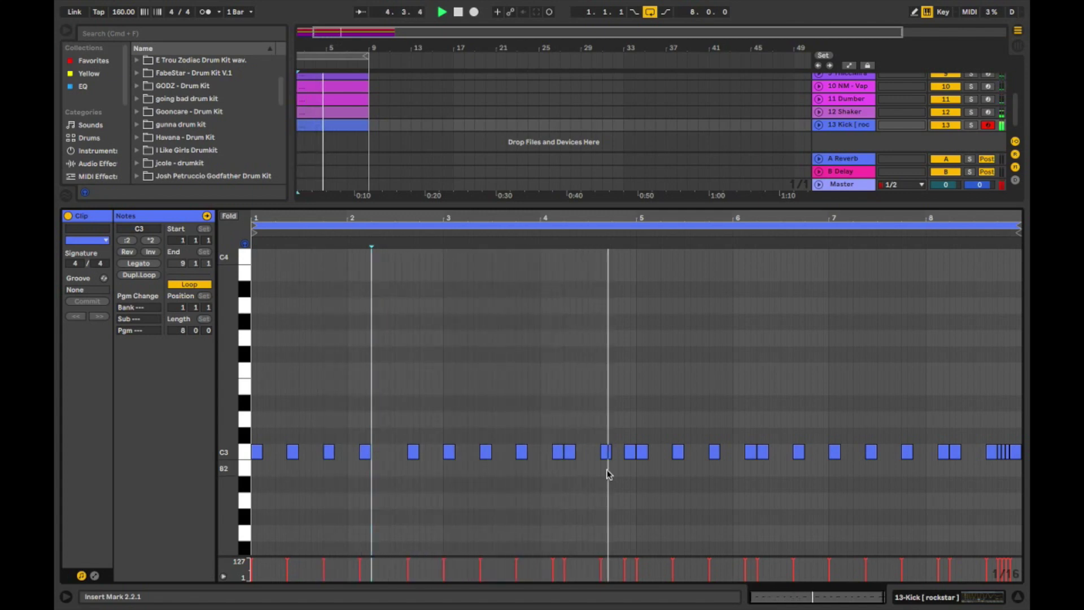
pyautogui.click(763, 452)
pyautogui.press('Delete')
pyautogui.press('space')
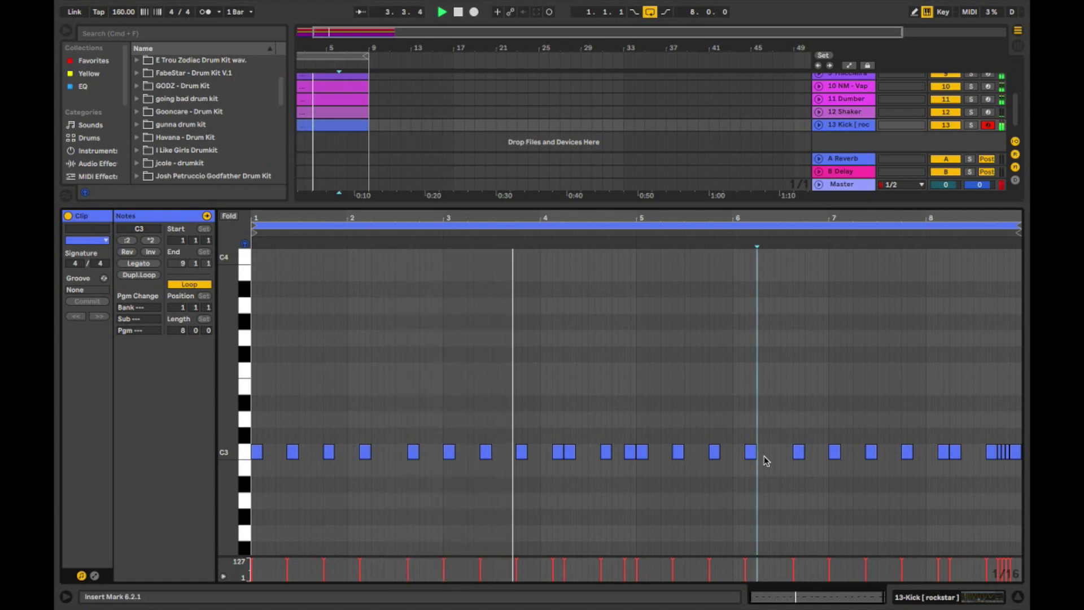
pyautogui.press('space')
pyautogui.press('super+z')
pyautogui.press('super+z')
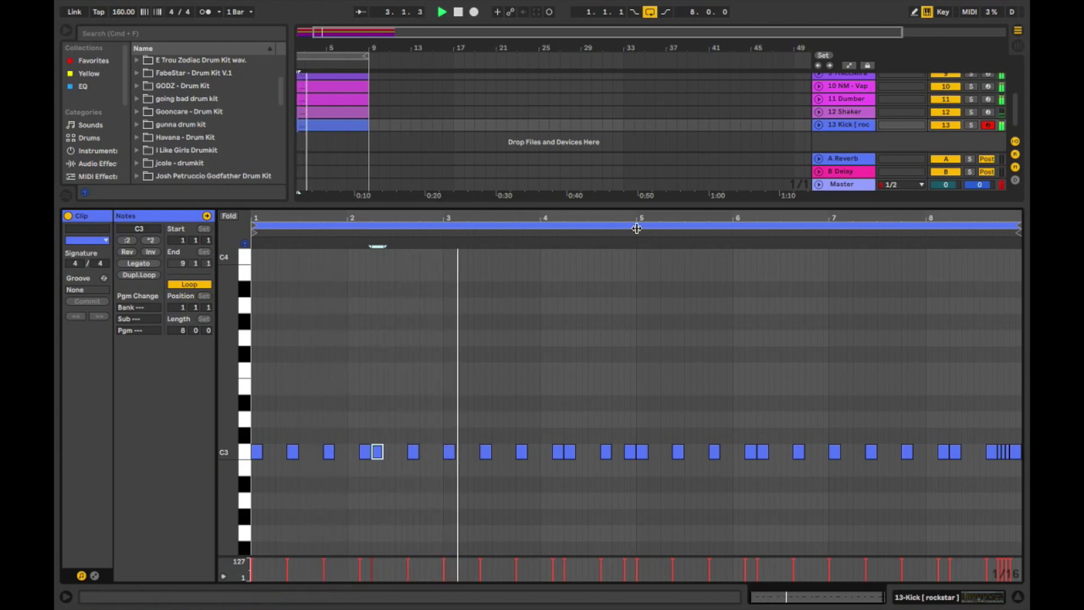
# Lower the kick track's volume to 1.2 dB in the enlarged mixer and return to the arrangement
pyautogui.press('Tab')
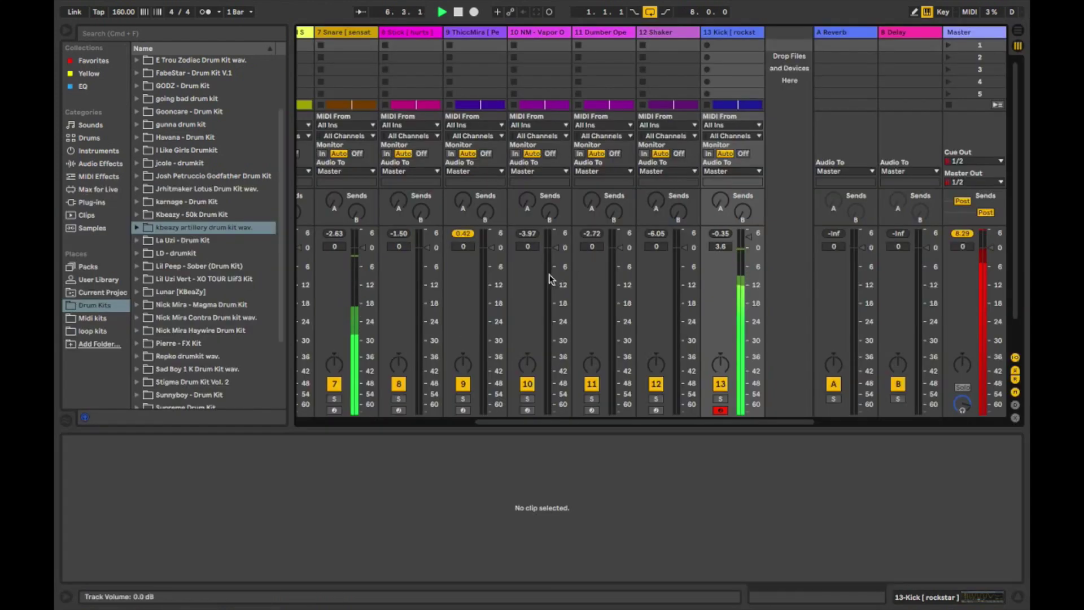
pyautogui.moveTo(392, 429); pyautogui.dragTo(398, 528)
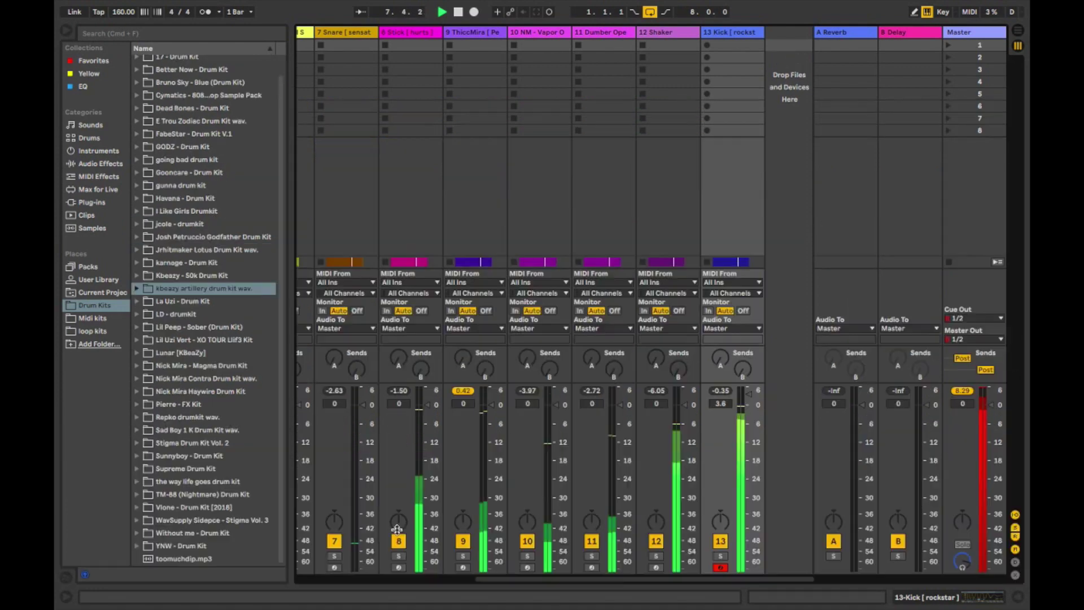
pyautogui.hscroll(-6, 430, 428)
pyautogui.hscroll(6, 430, 427)
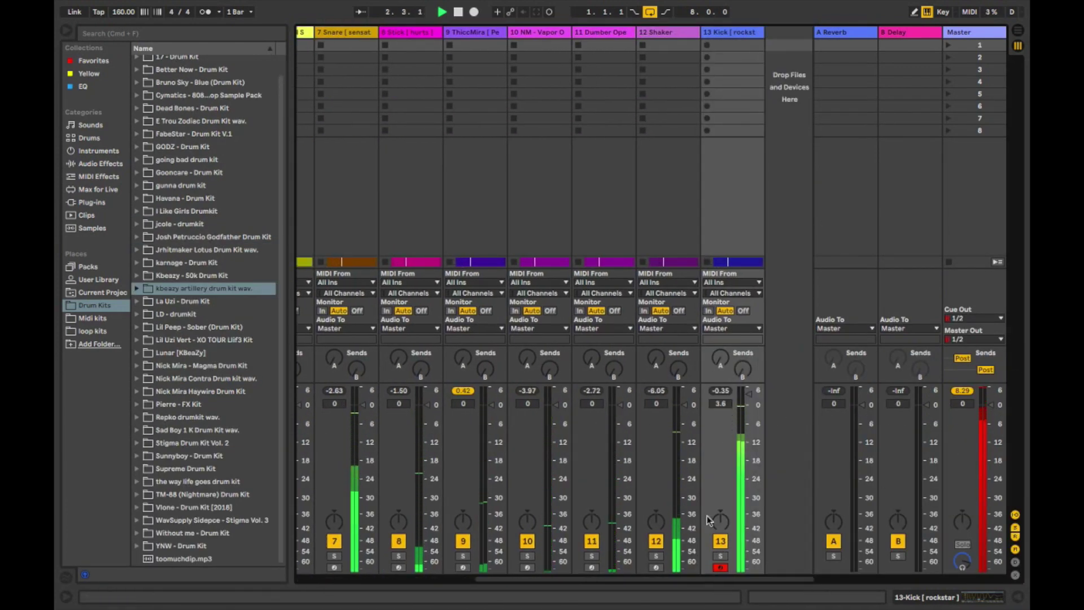
pyautogui.moveTo(751, 394); pyautogui.dragTo(751, 401)
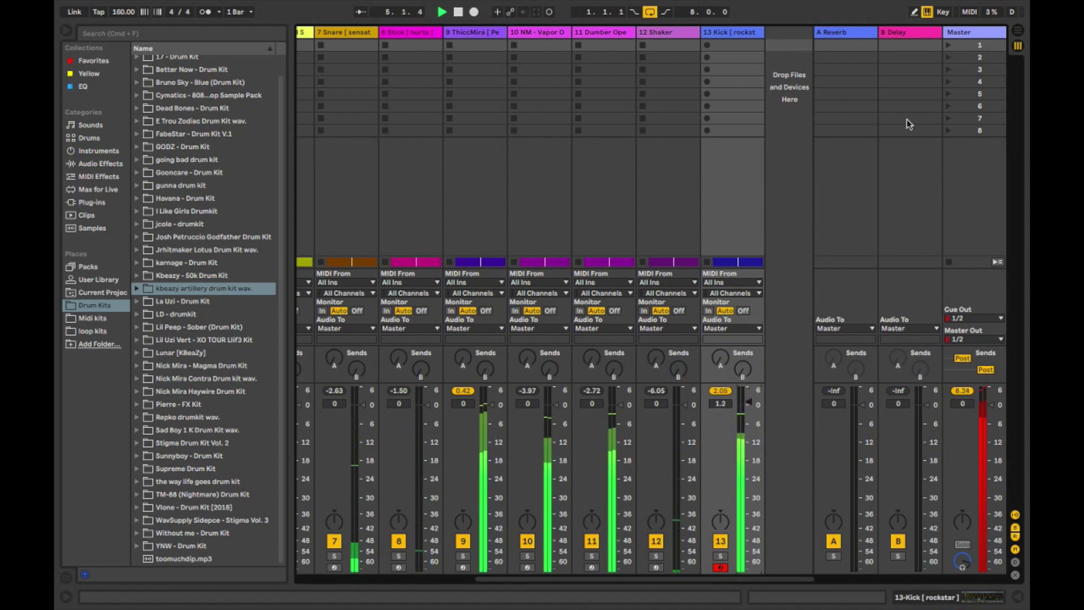
pyautogui.click(1017, 30)
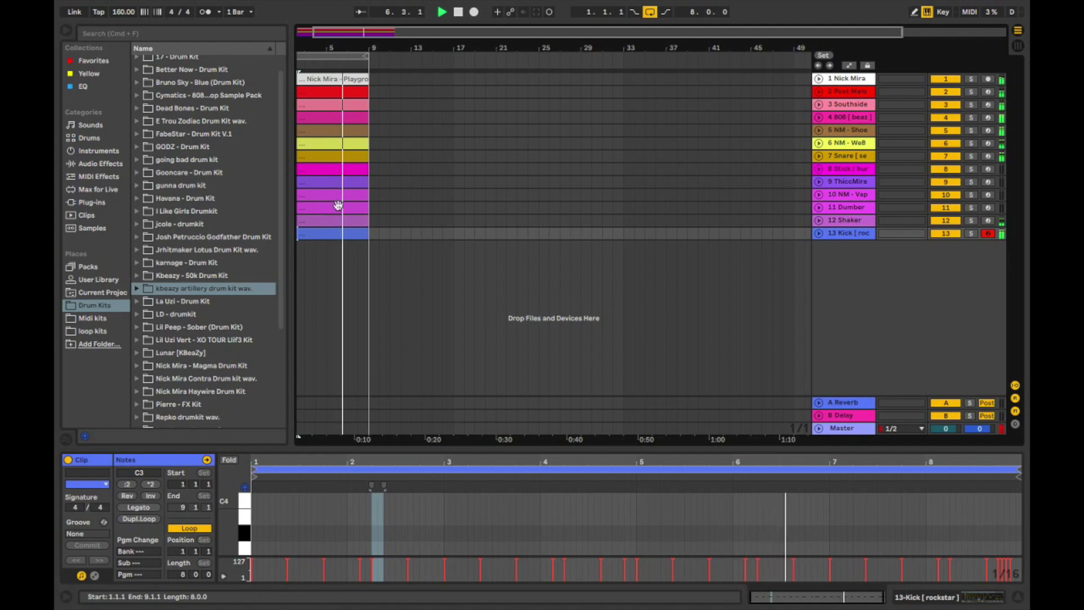